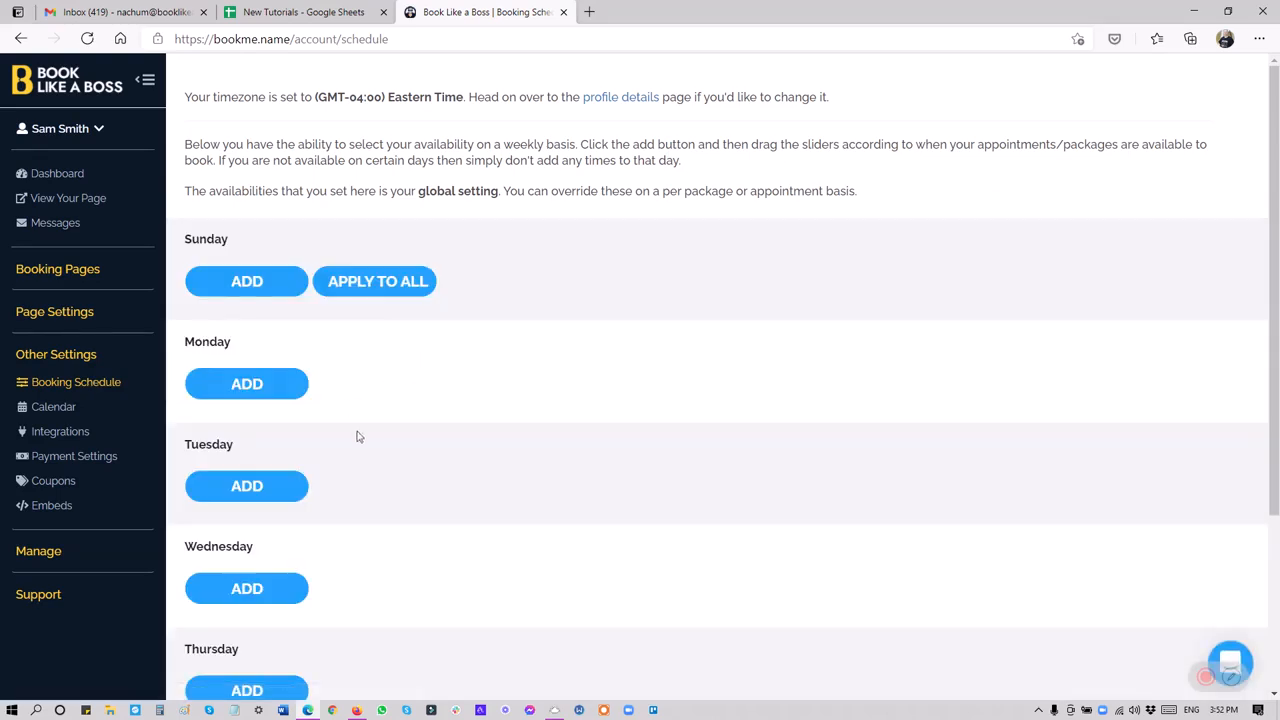
Add availability from 09:00 am to 05:00 pm on Sunday and apply it to all days of the week.
scroll(357, 437, down, 3)
scroll(366, 446, up, 2)
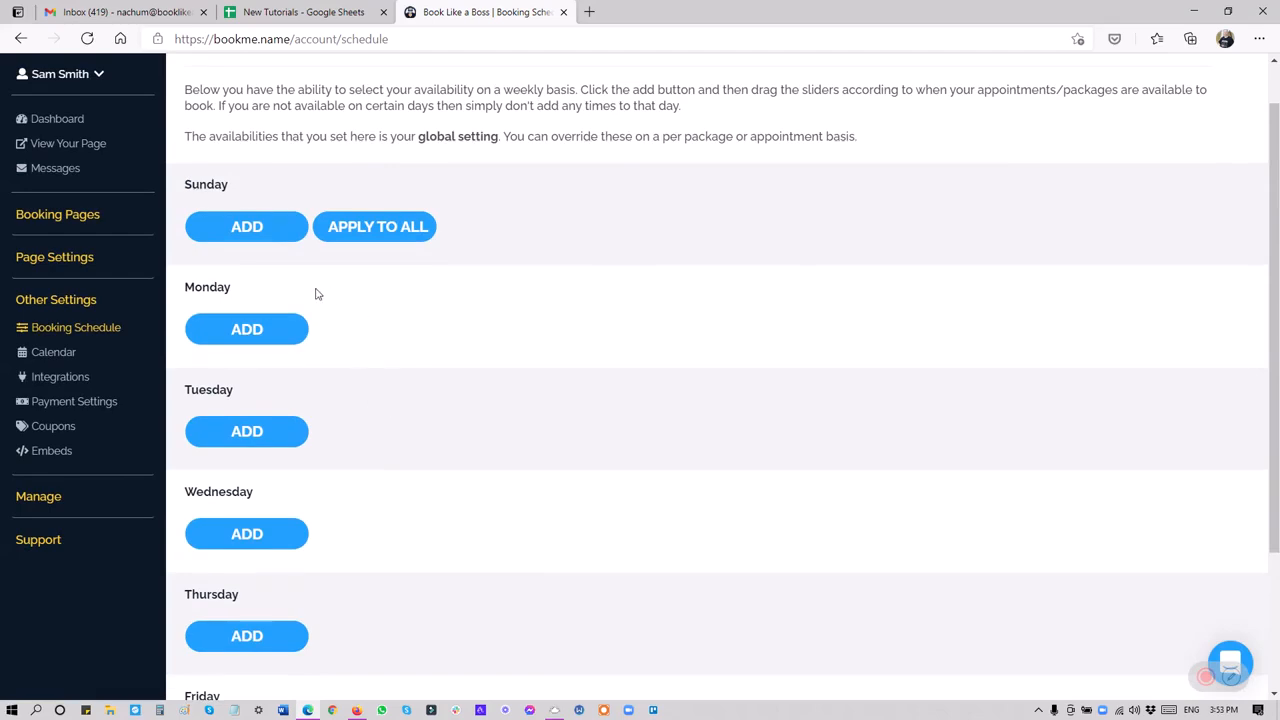
scroll(392, 349, down, 2)
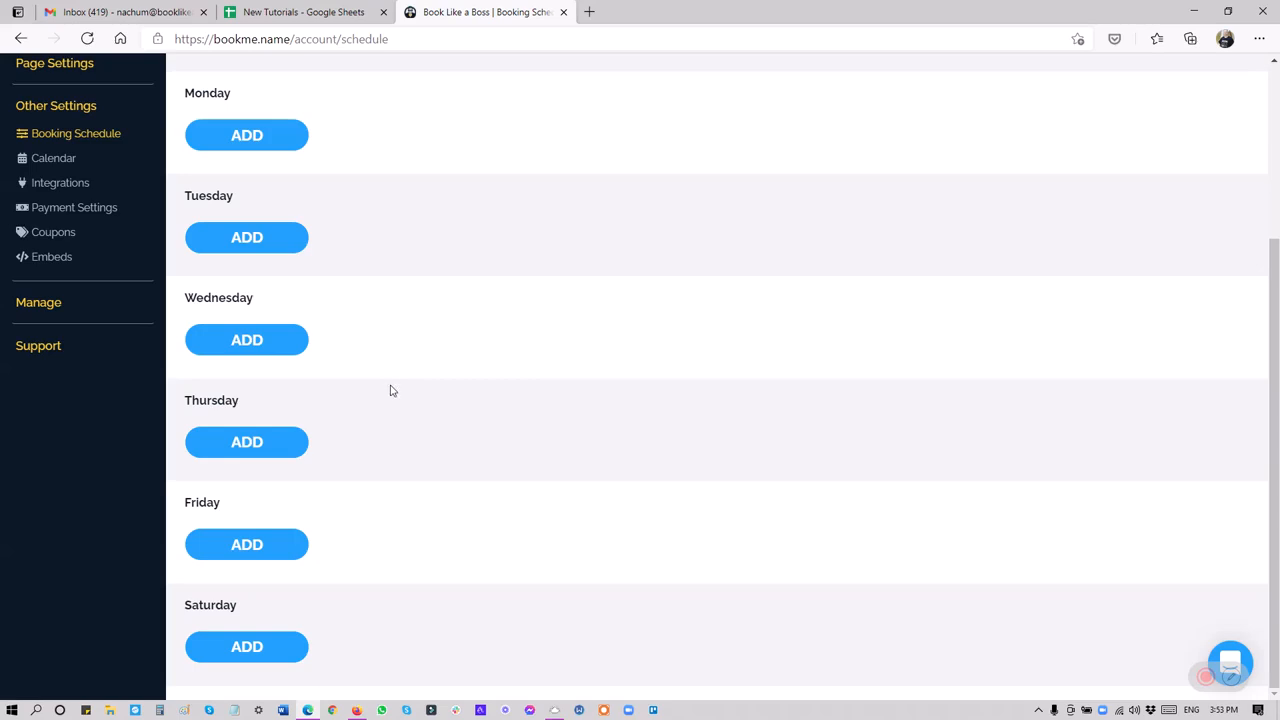
scroll(352, 506, up, 2)
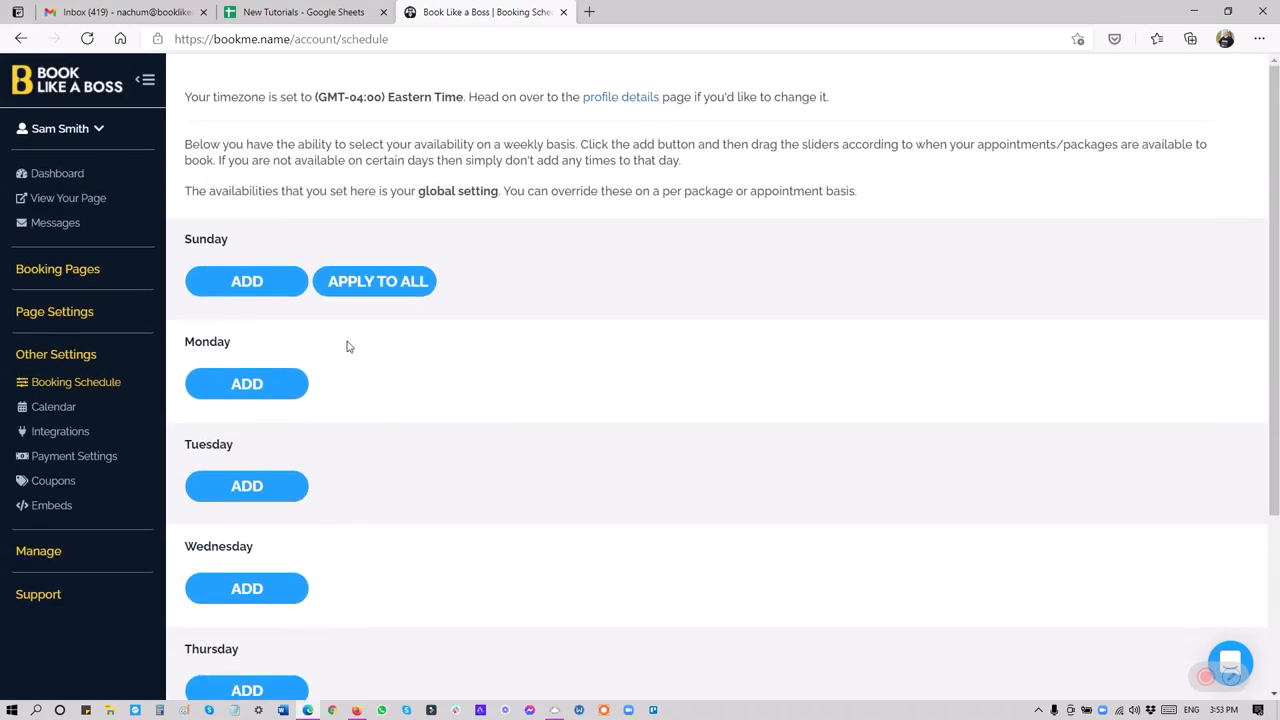
click(266, 289)
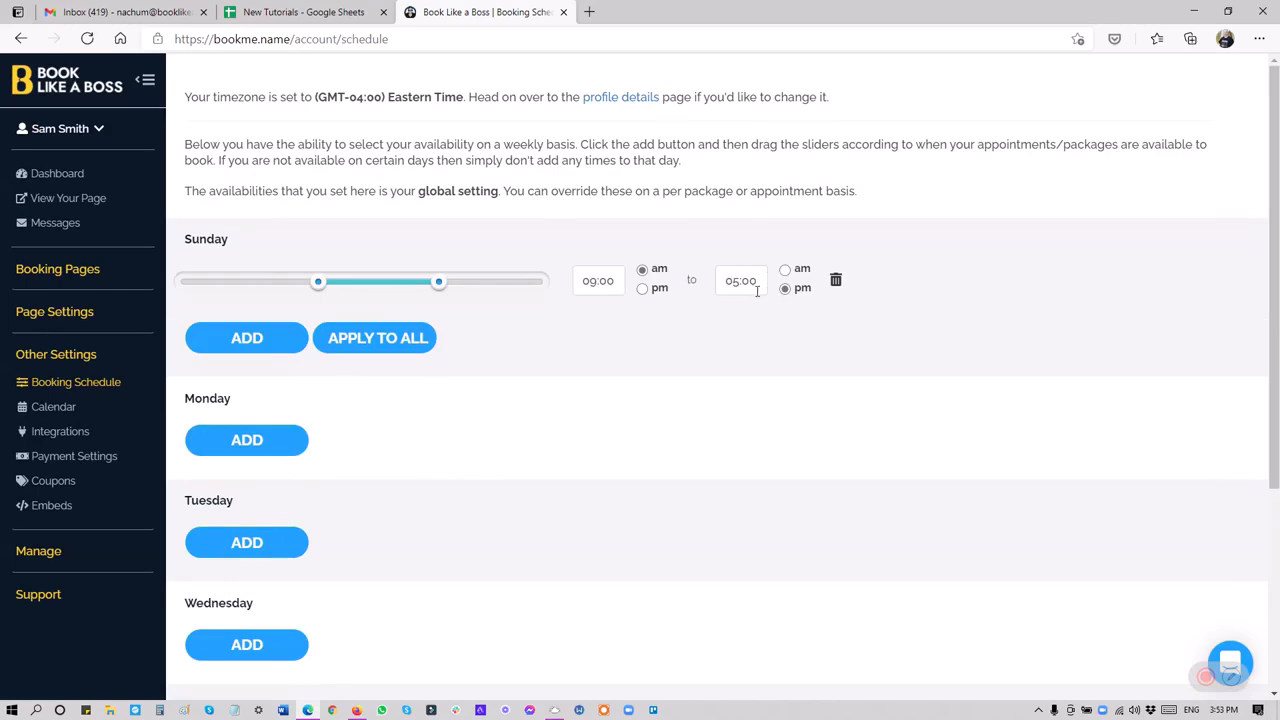
click(404, 342)
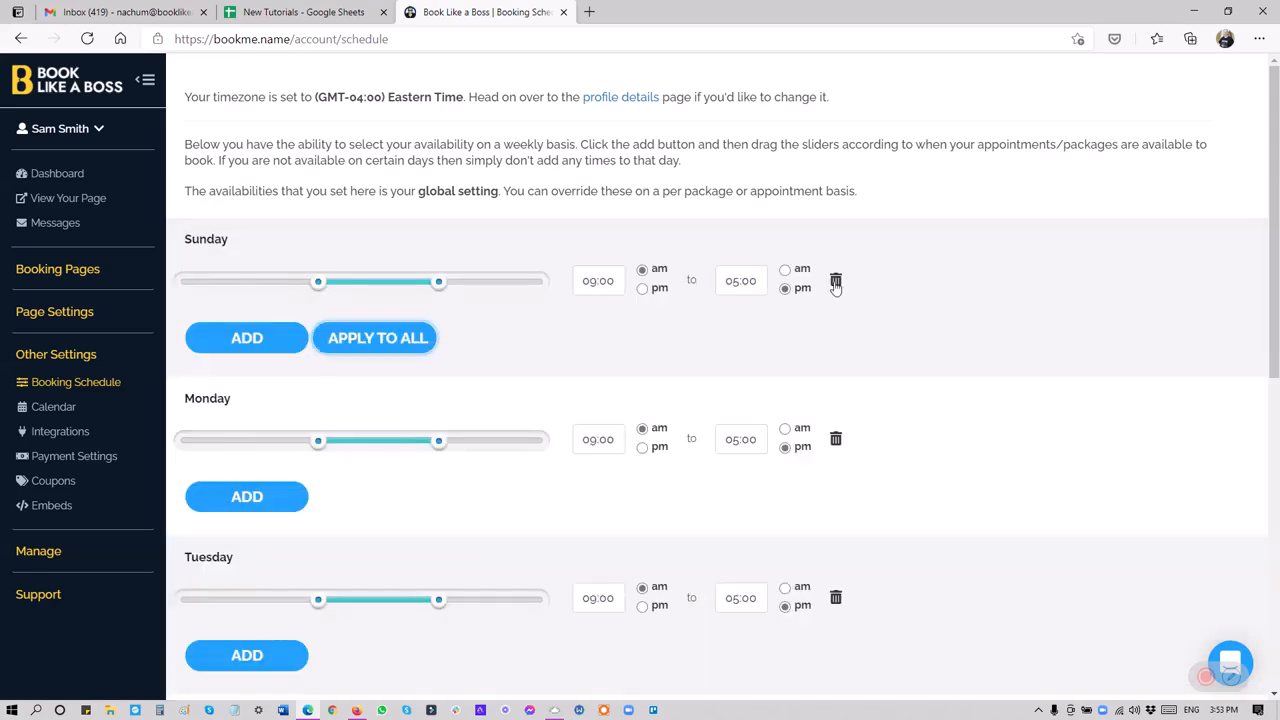
Delete the Sunday and Saturday time slots from the global booking schedule.
click(836, 284)
click(716, 120)
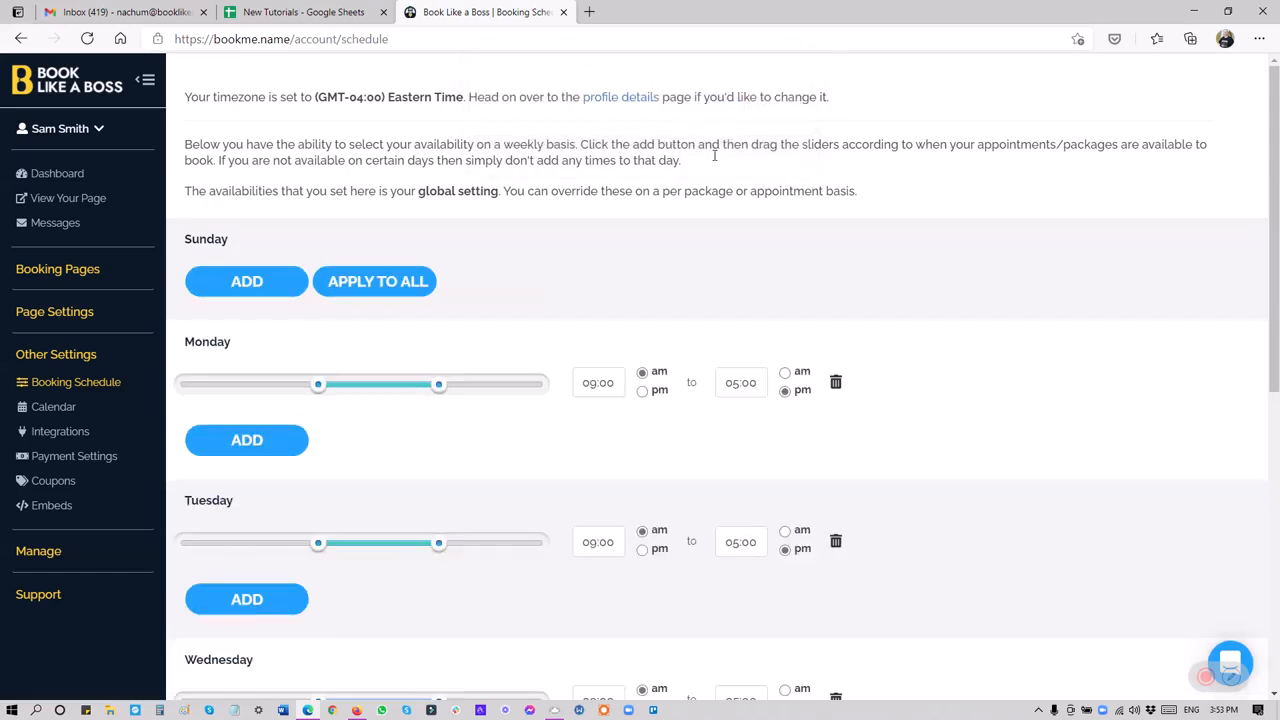
scroll(591, 374, down, 6)
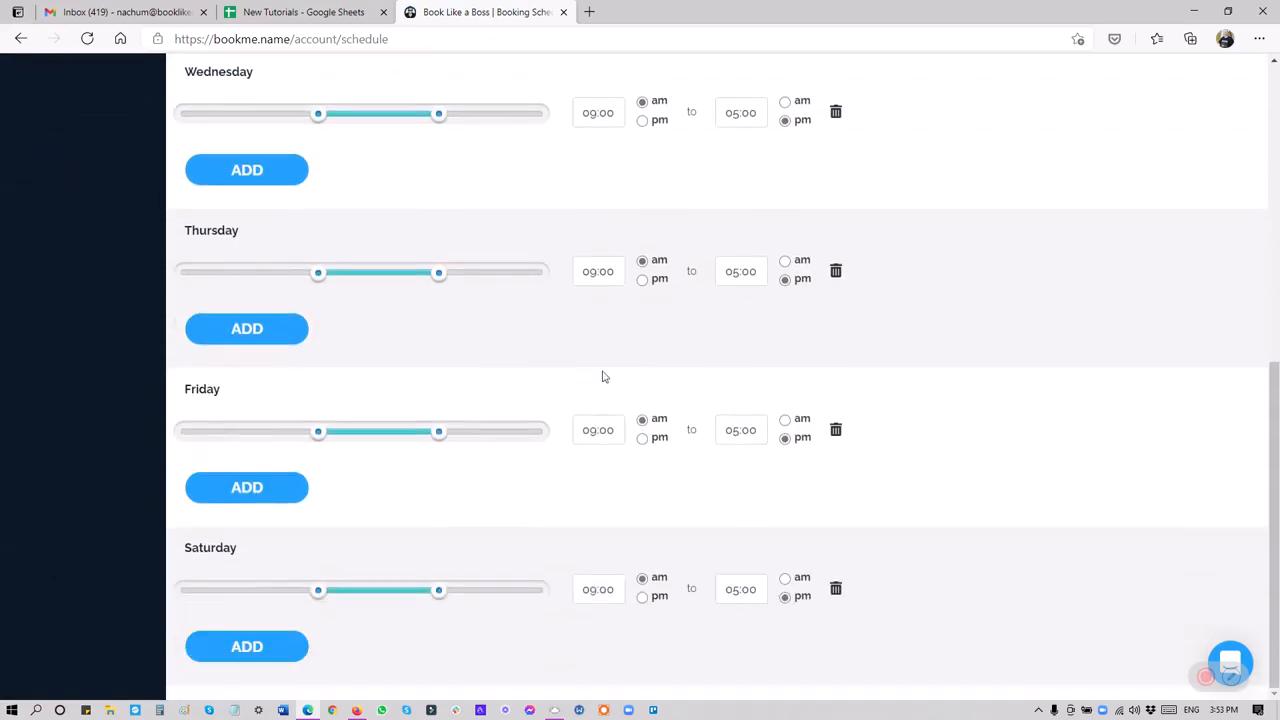
click(837, 590)
click(716, 120)
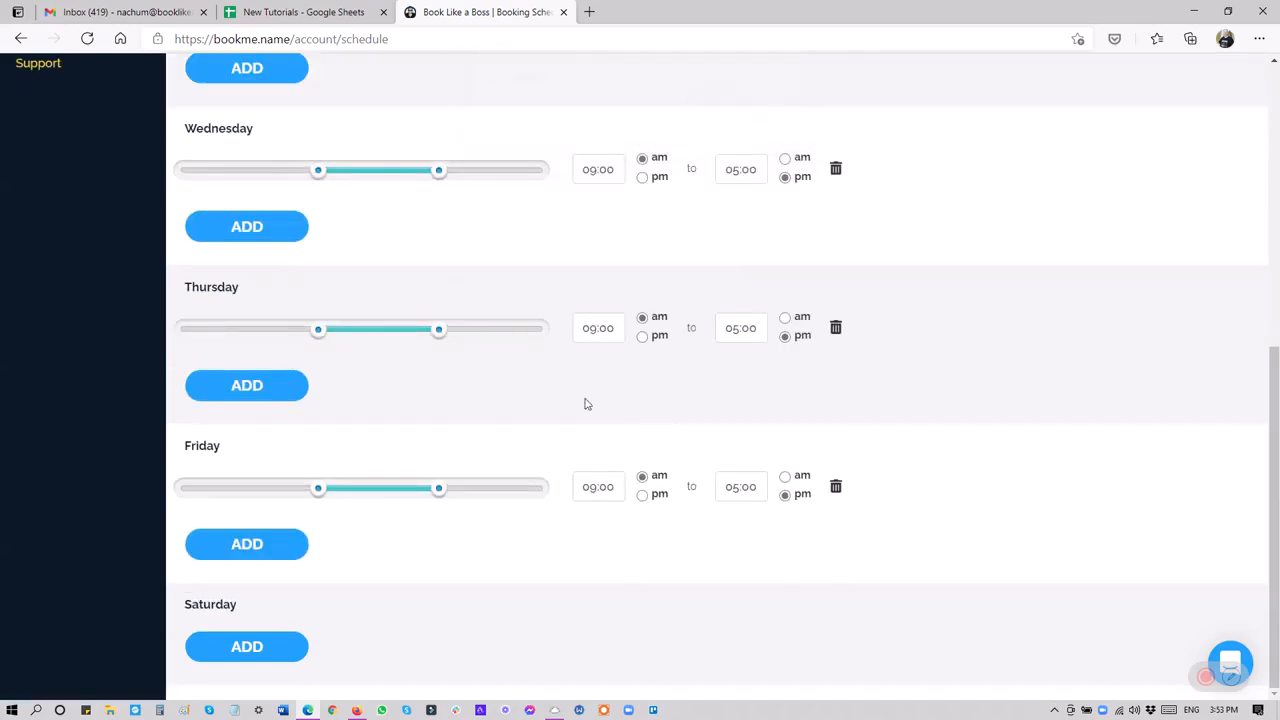
Set Friday's end time to 03:00 pm in the global booking schedule.
scroll(602, 535, up, 4)
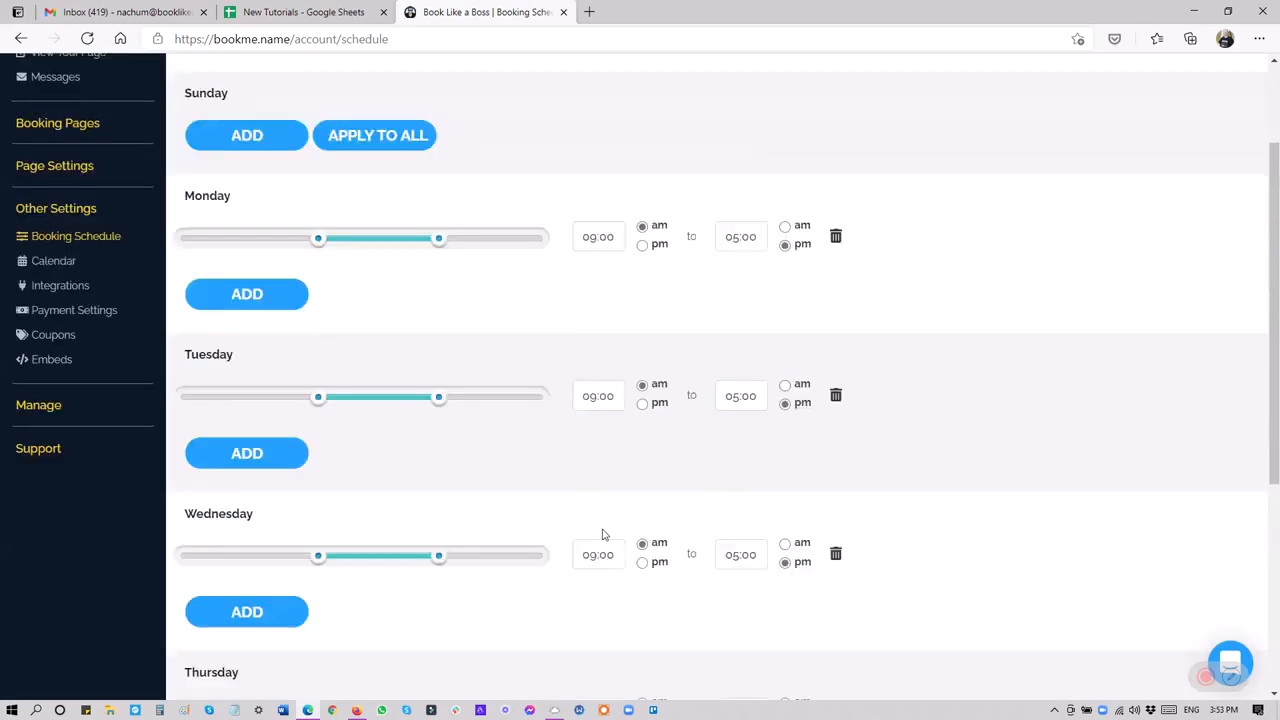
scroll(598, 528, up, 1)
scroll(443, 406, down, 4)
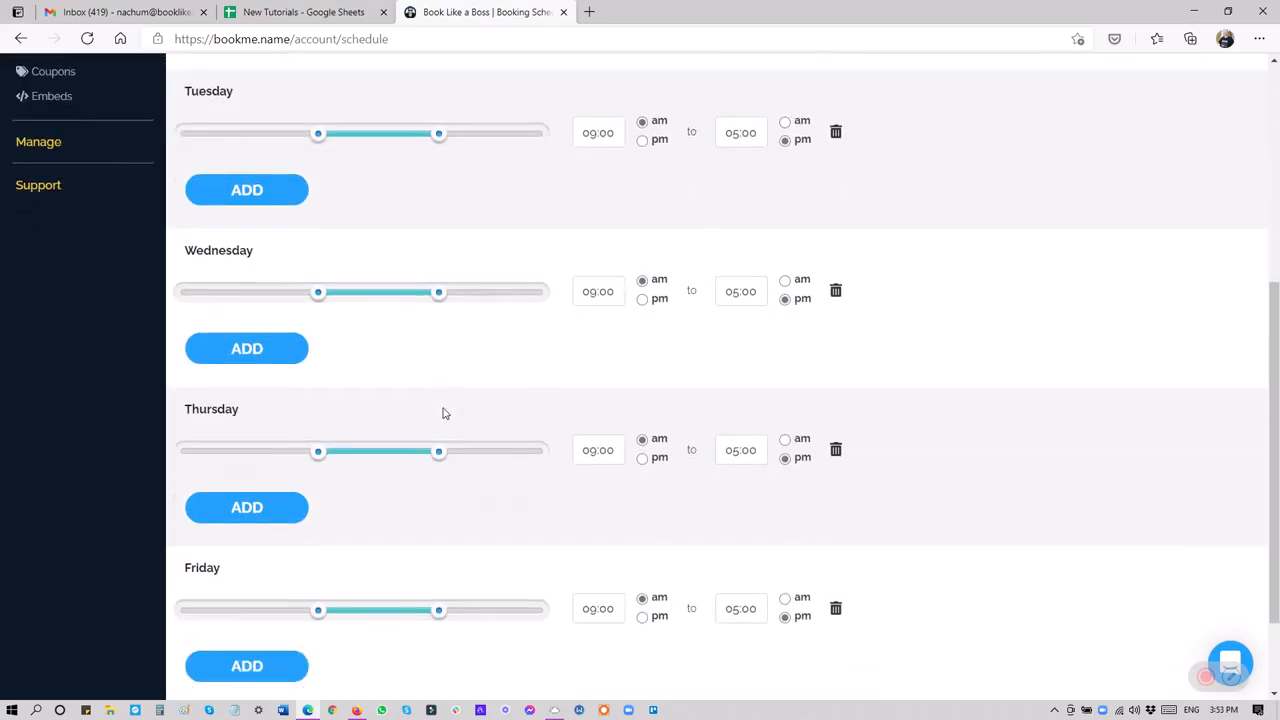
scroll(446, 413, down, 2)
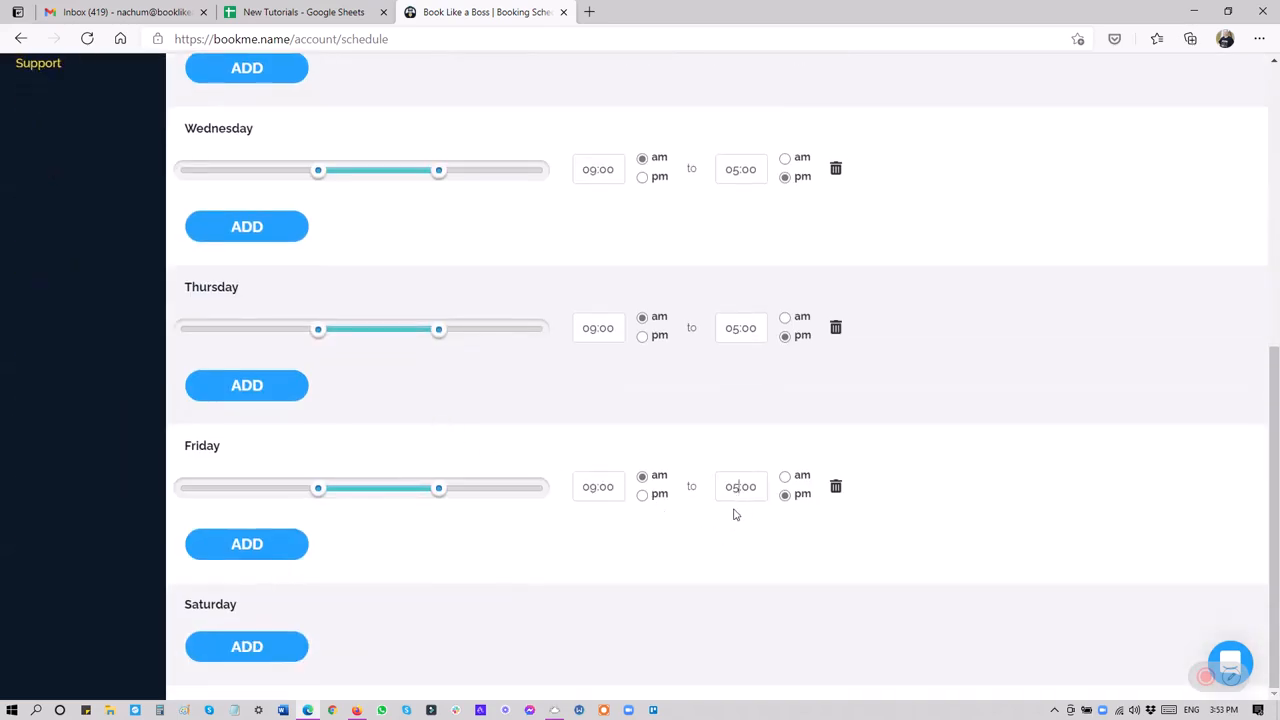
key(BackSpace)
text(3)
Review the hours of each day in the global weekly schedule from Sunday to Saturday.
scroll(897, 546, up, 5)
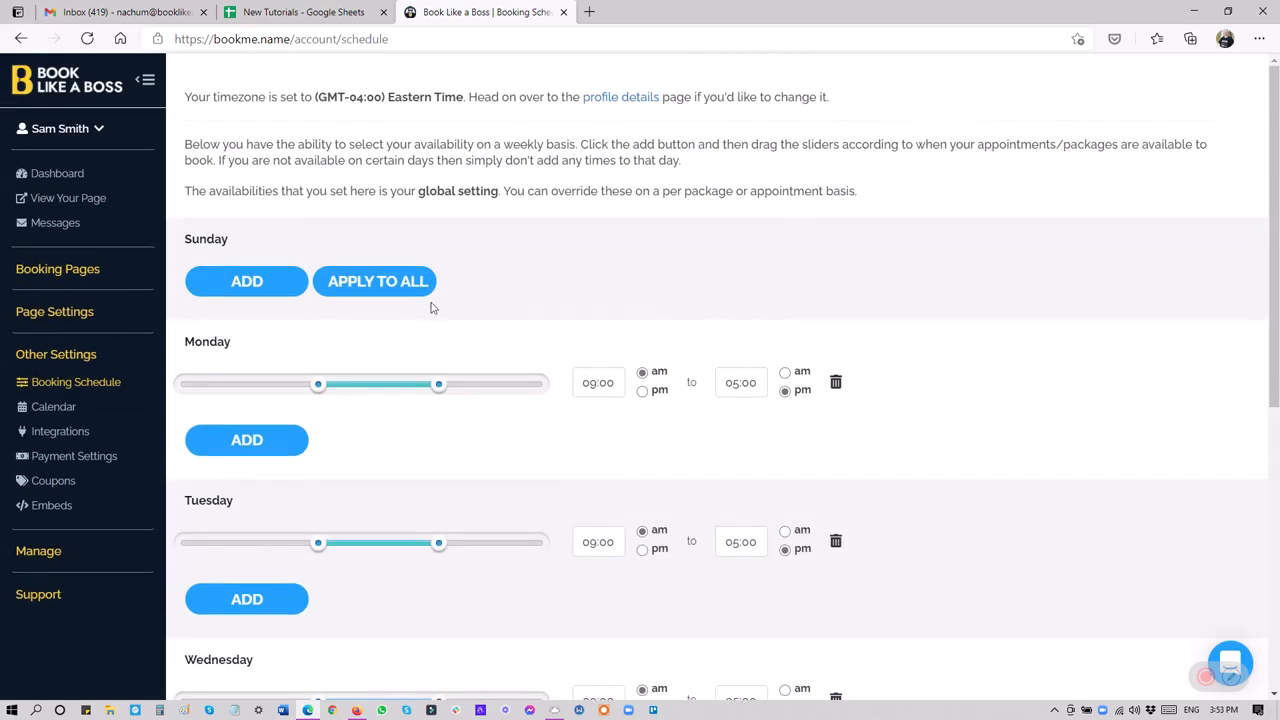
scroll(340, 312, down, 5)
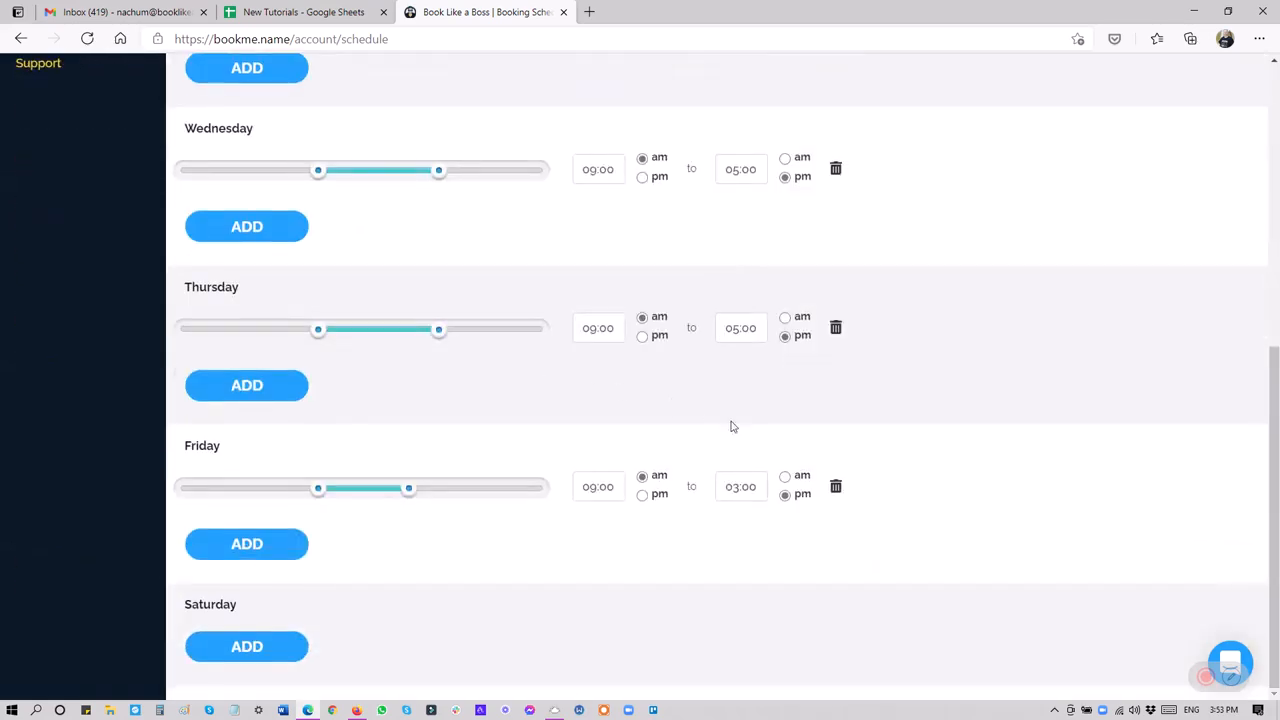
scroll(551, 549, up, 3)
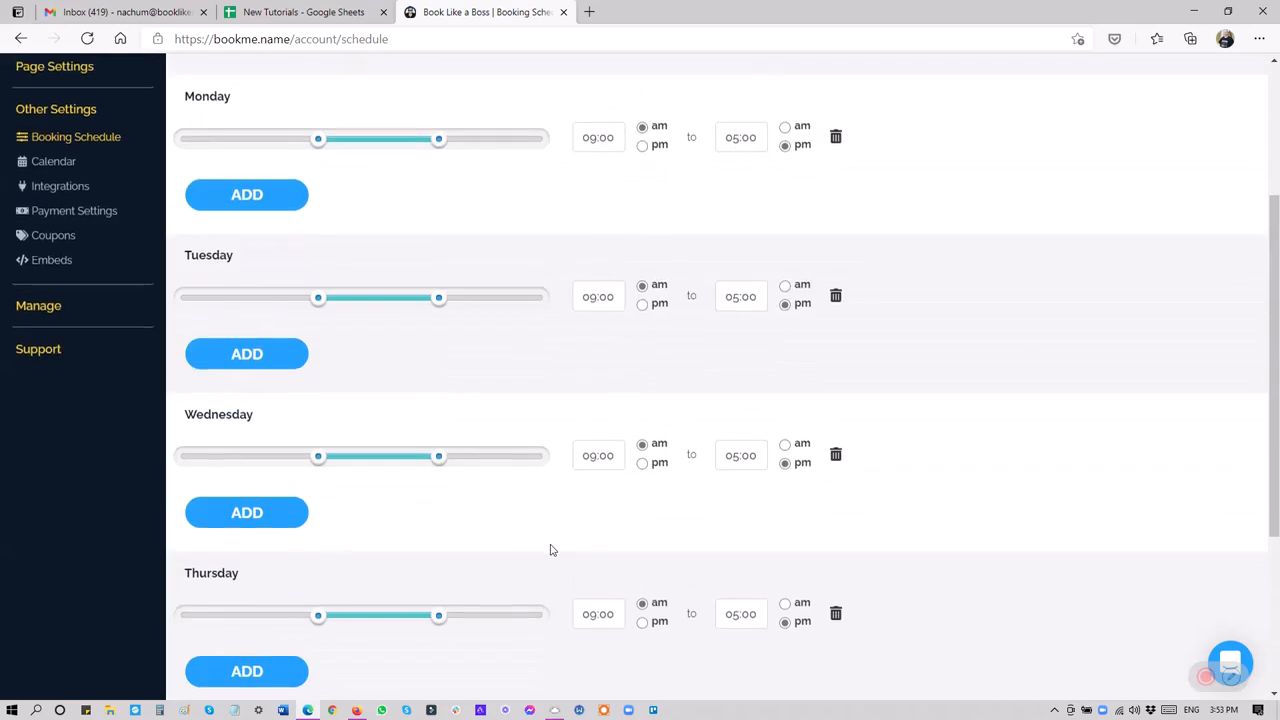
scroll(551, 549, up, 3)
scroll(568, 524, down, 3)
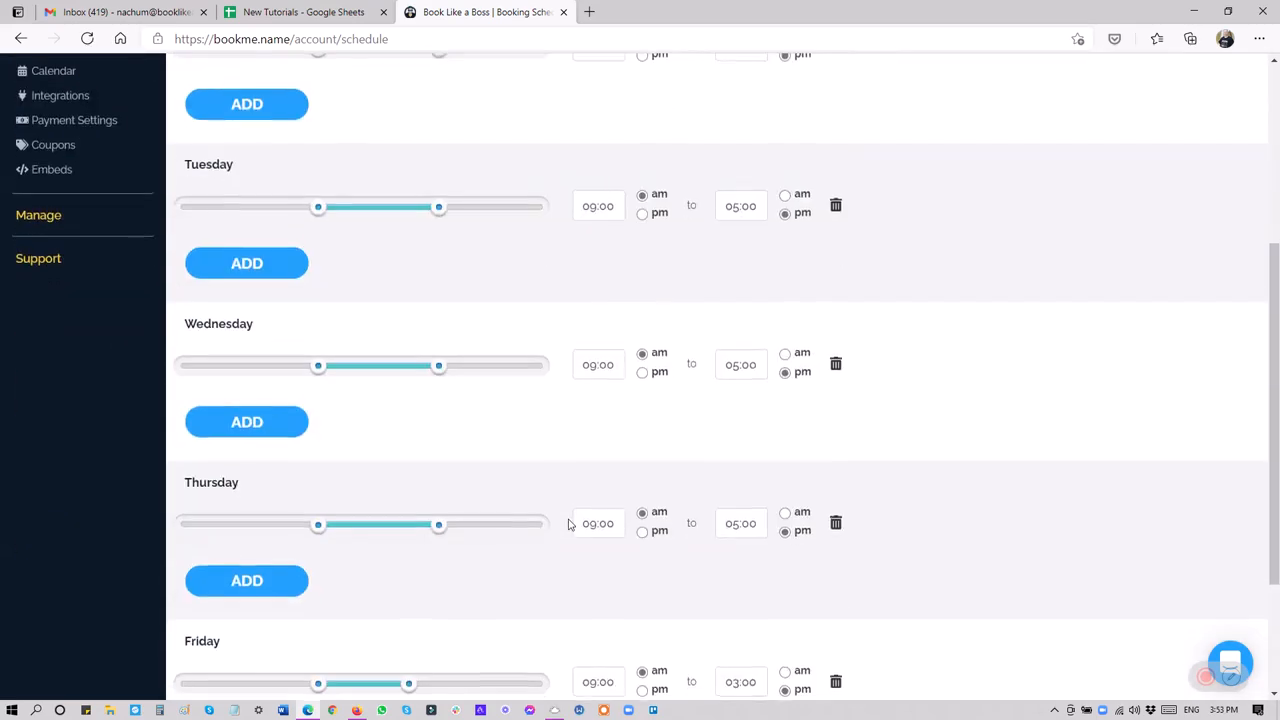
scroll(570, 522, down, 2)
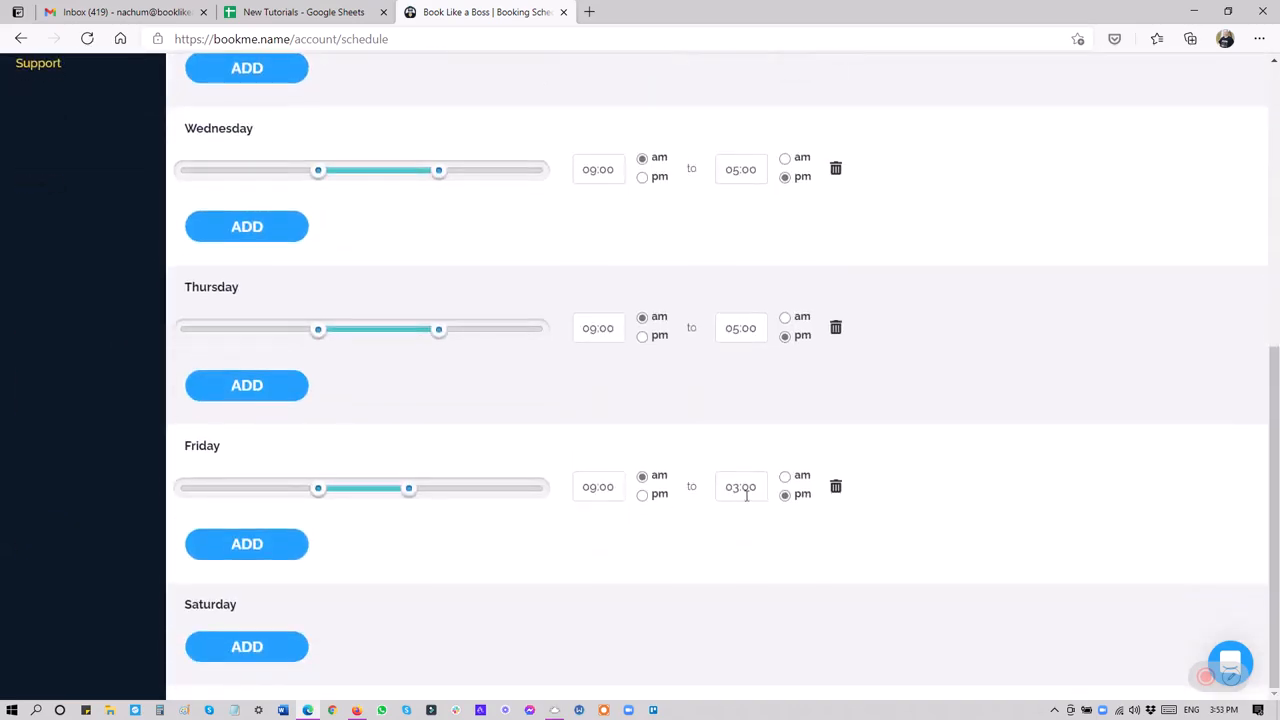
scroll(520, 549, up, 2)
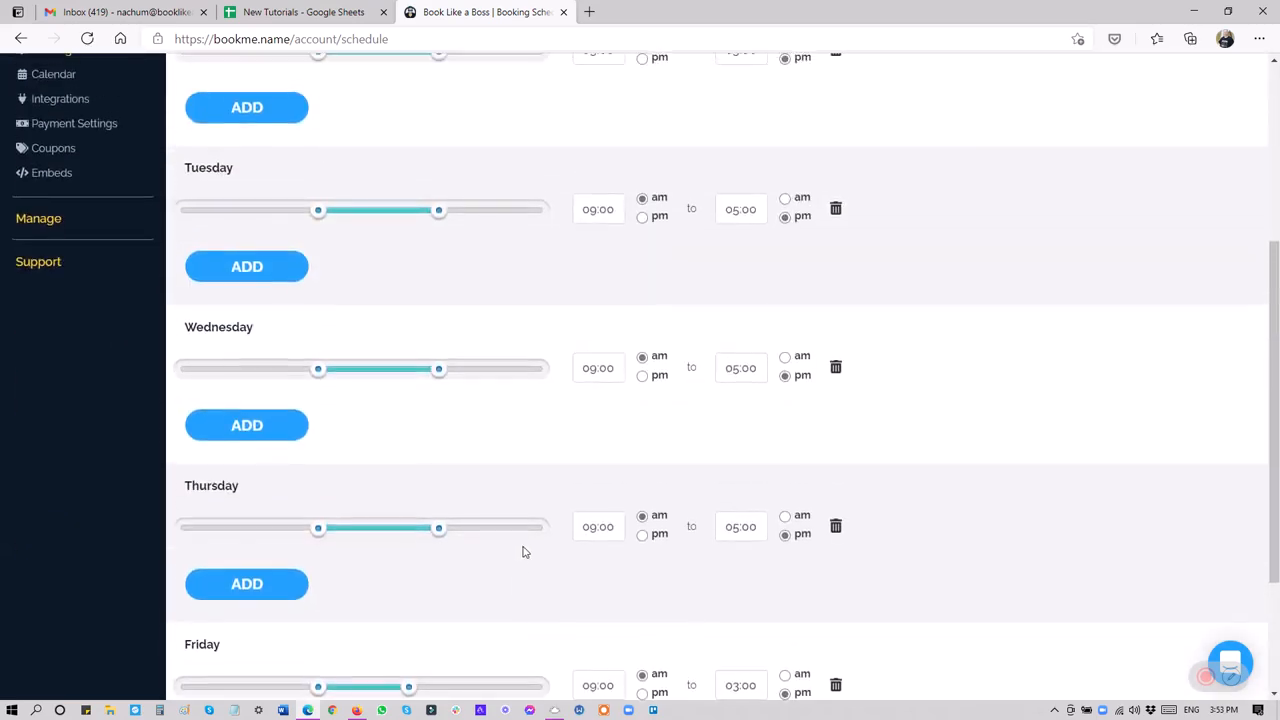
scroll(522, 551, up, 2)
scroll(560, 517, up, 2)
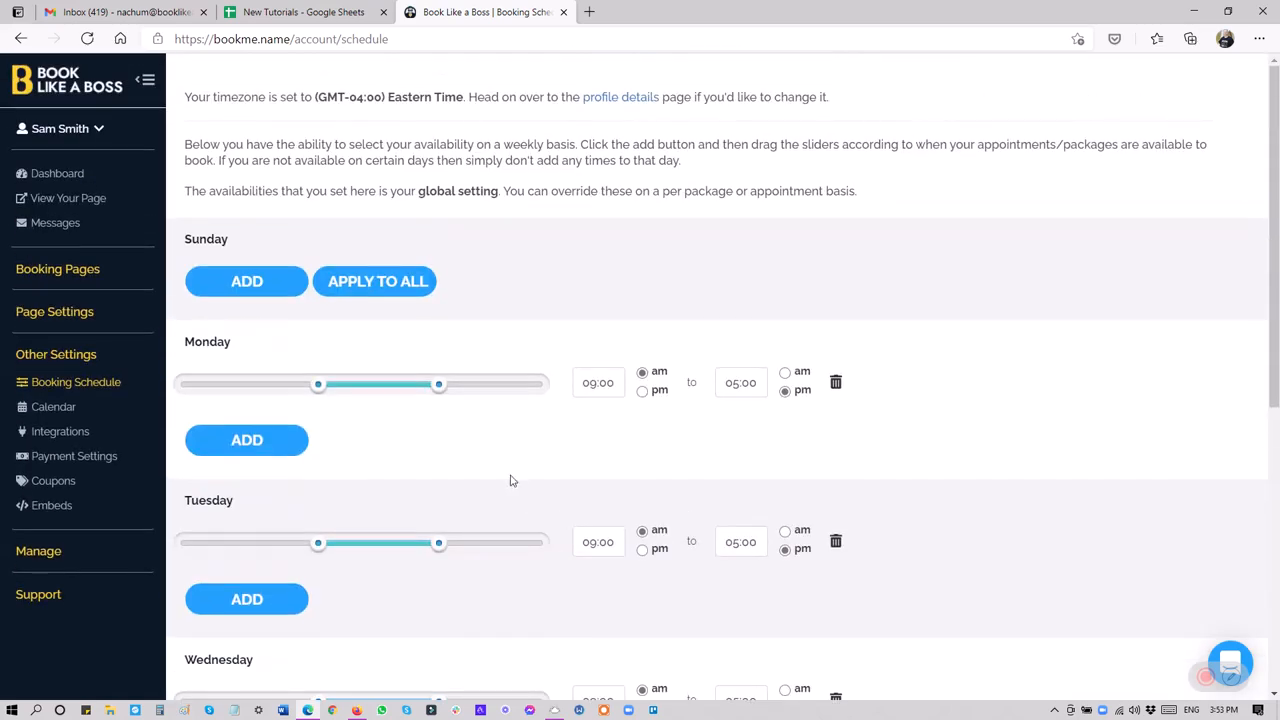
Open the existing 15-minute Appointment for editing and switch its booking schedule to custom settings.
click(97, 389)
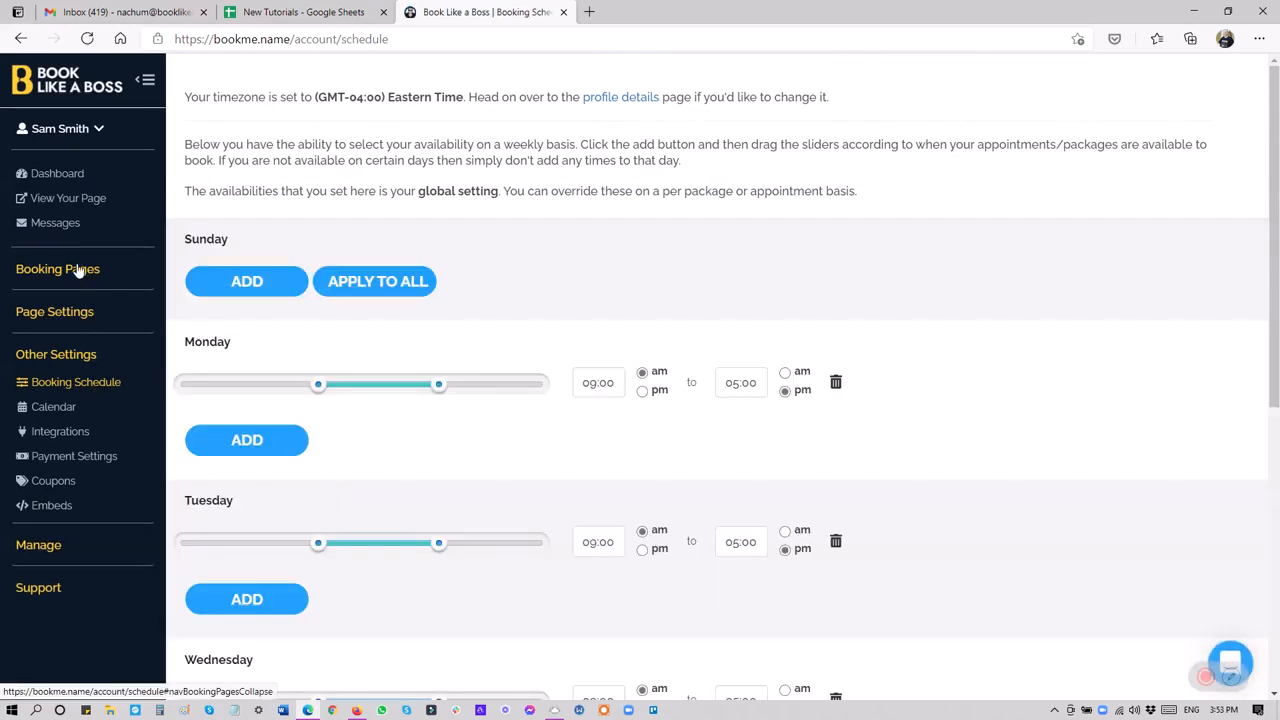
click(80, 271)
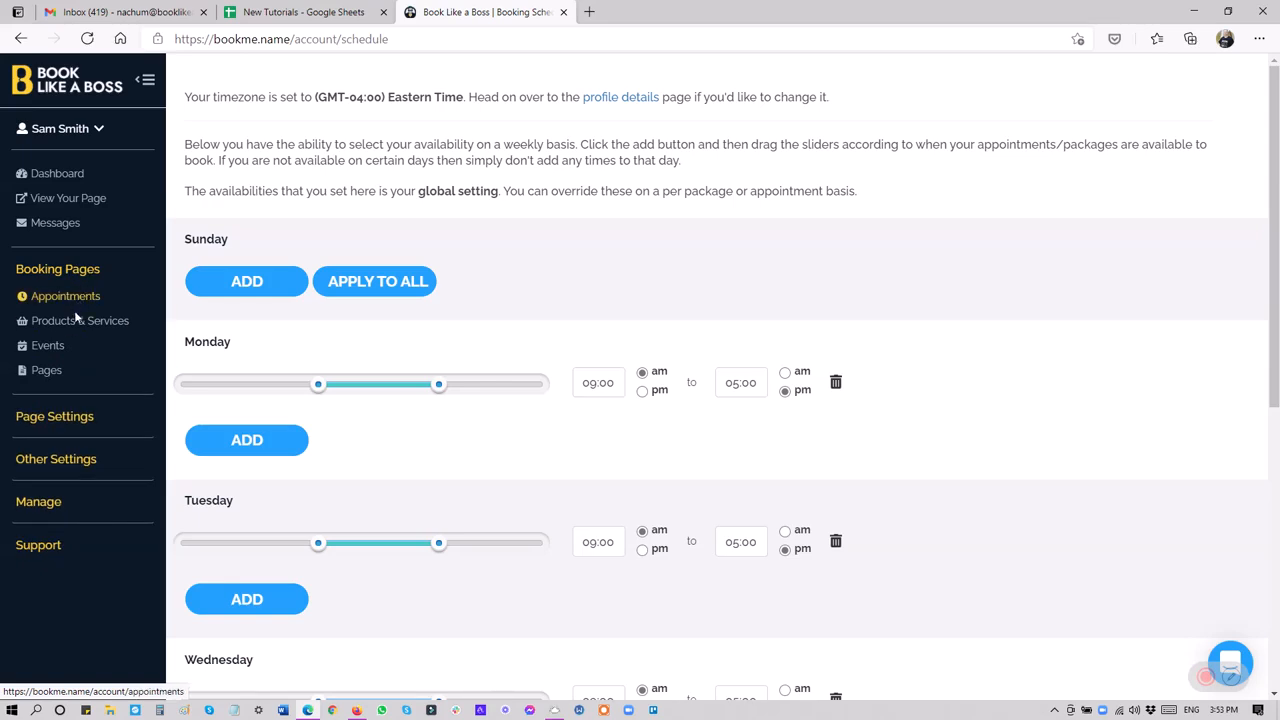
click(76, 298)
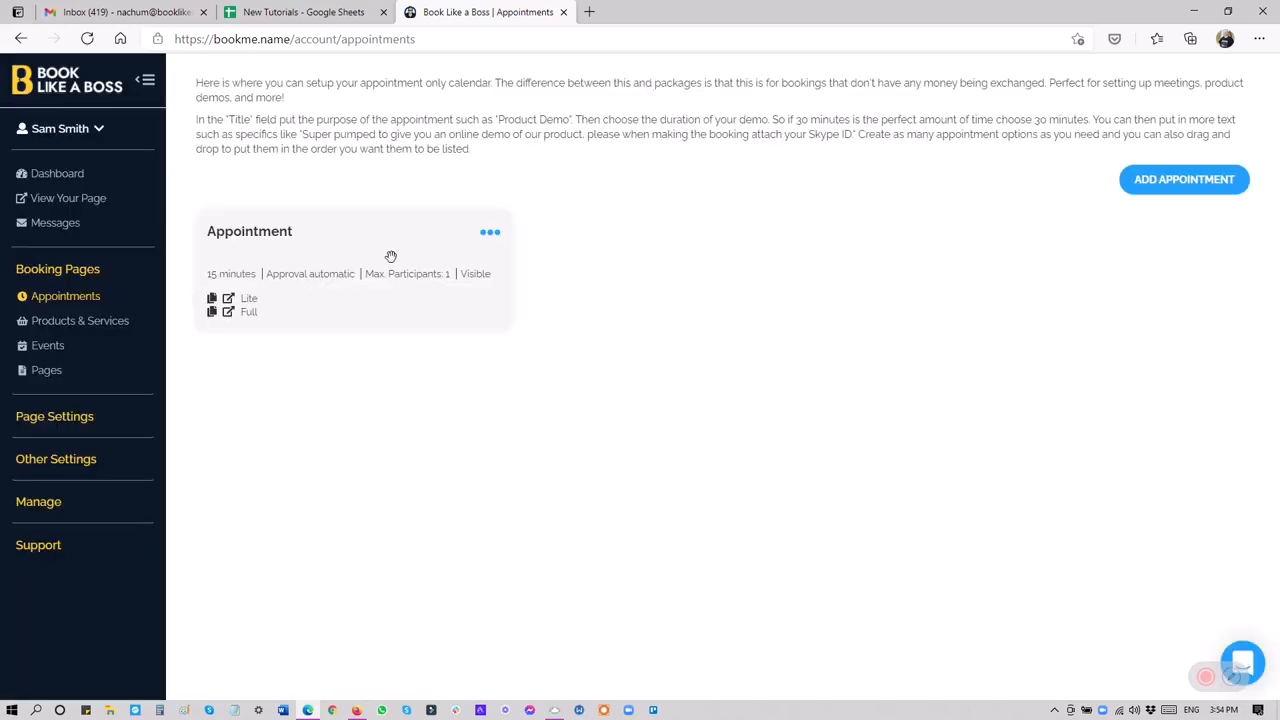
click(493, 238)
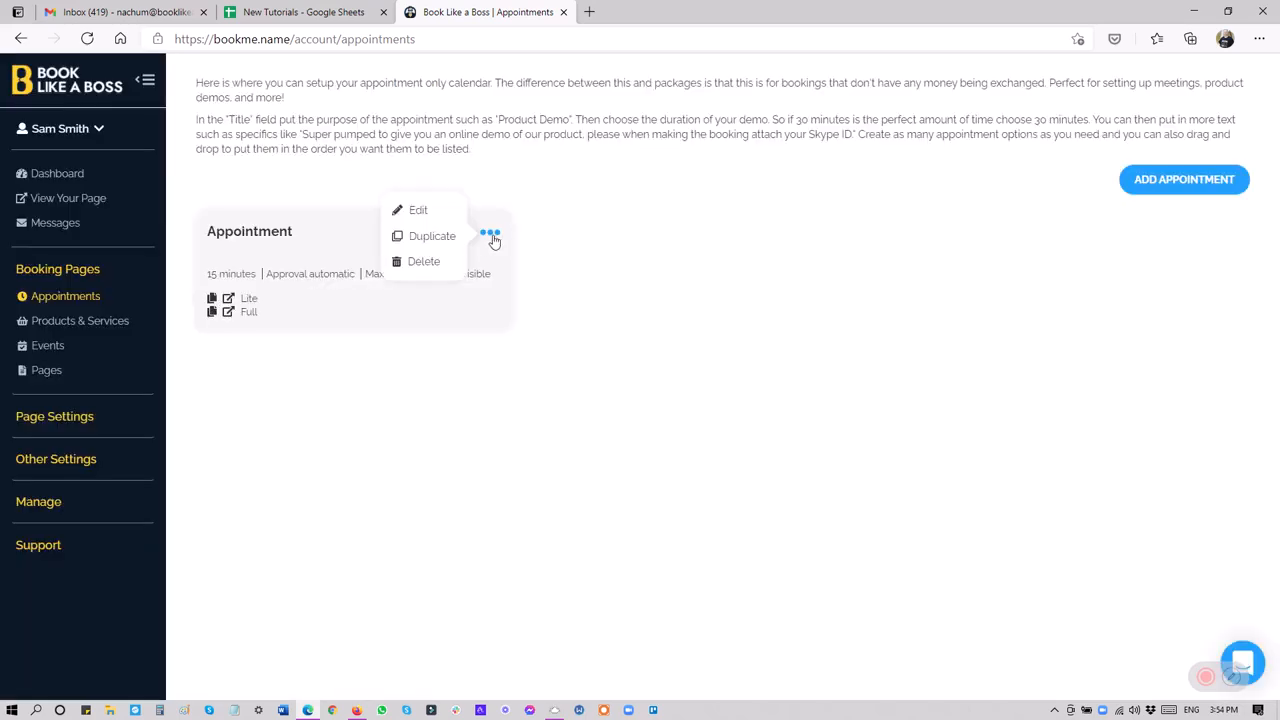
click(418, 214)
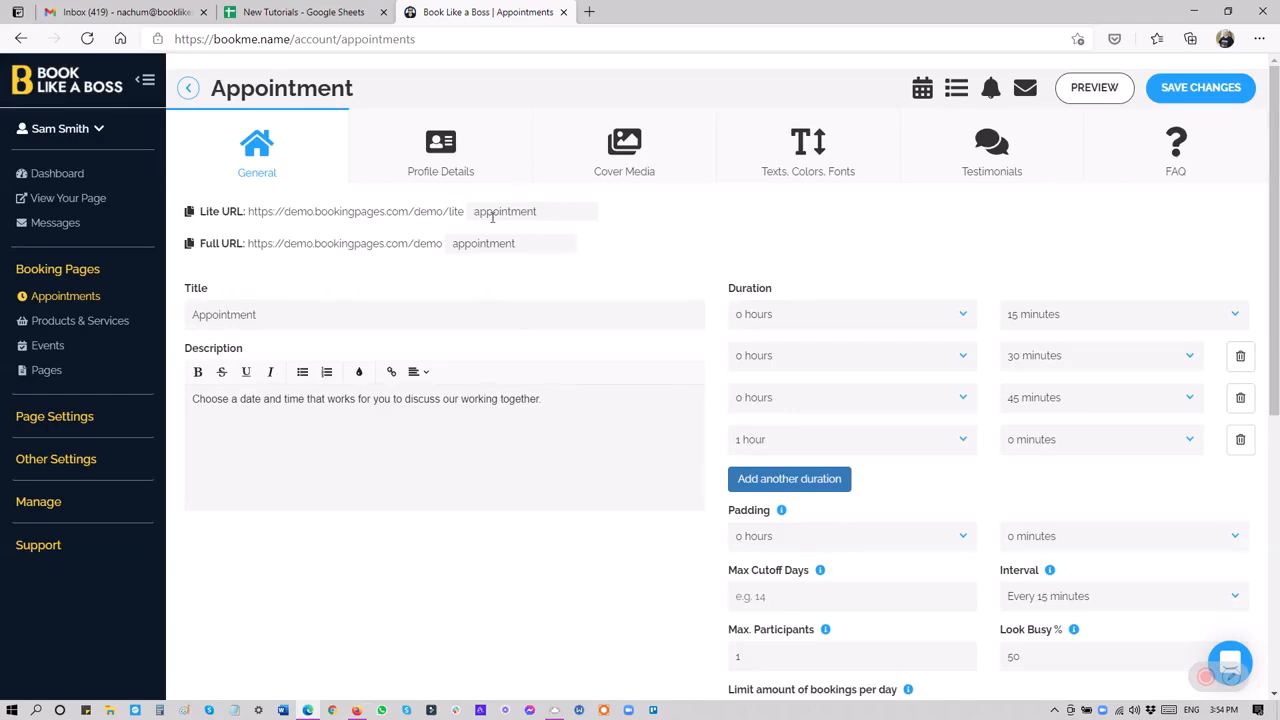
click(921, 92)
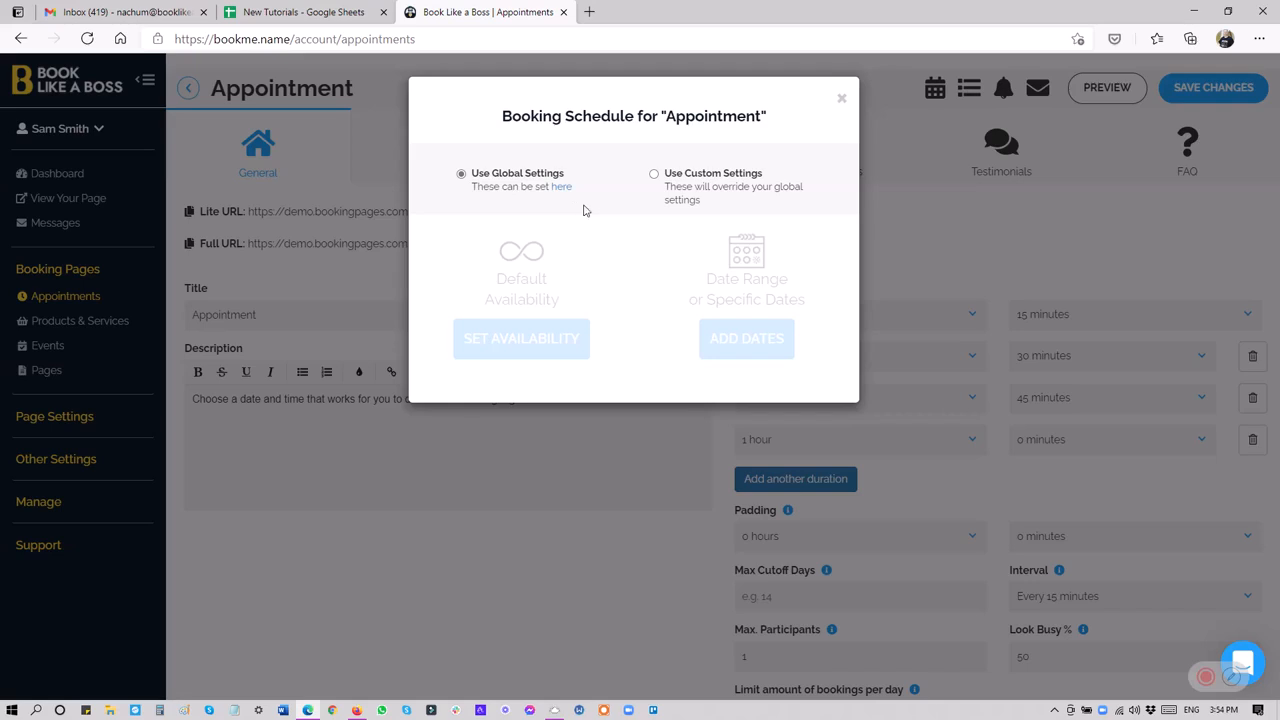
click(654, 175)
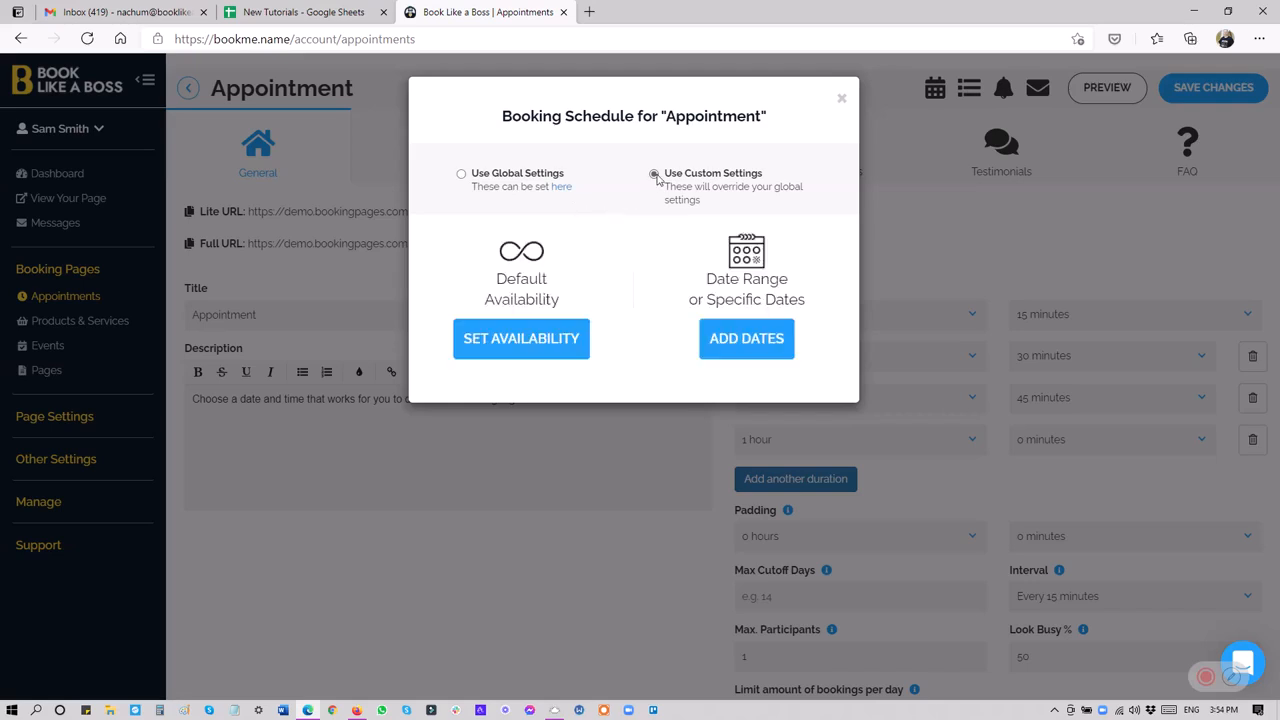
Save a default availability for the appointment with Monday 09:00 am to 11:00 am and Wednesday 03:00 pm to 05:00 pm.
click(536, 356)
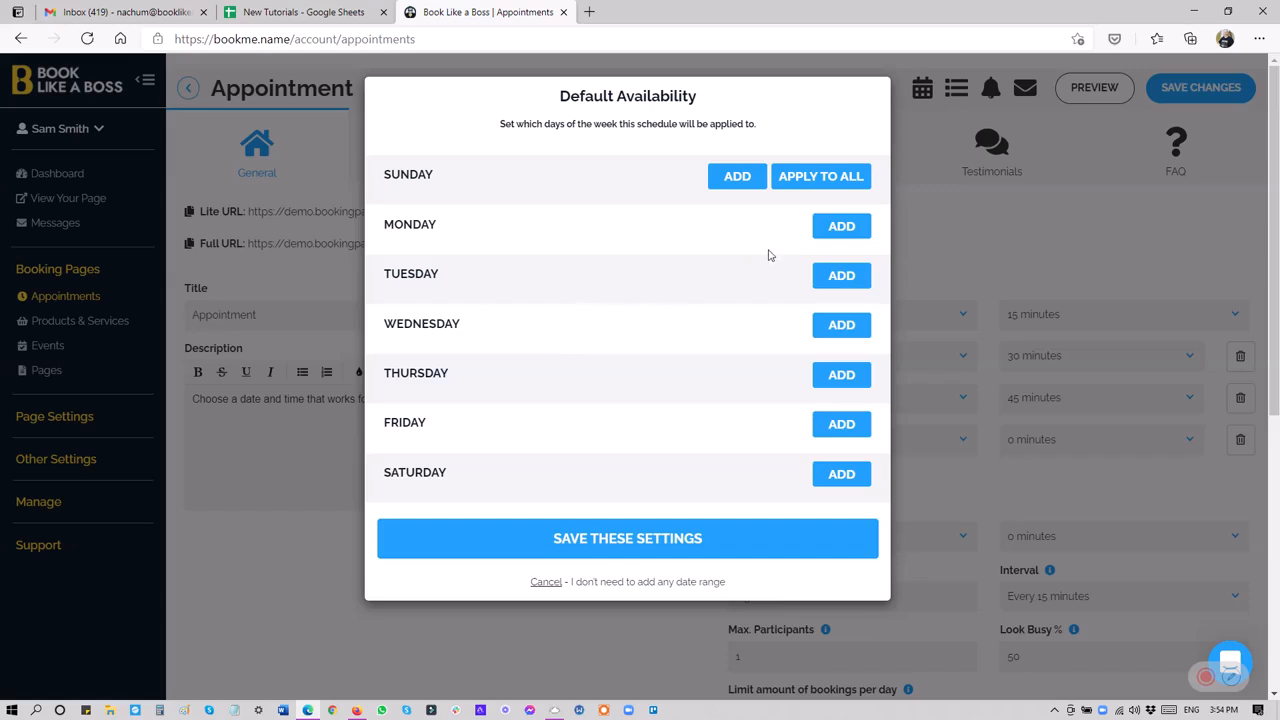
click(820, 232)
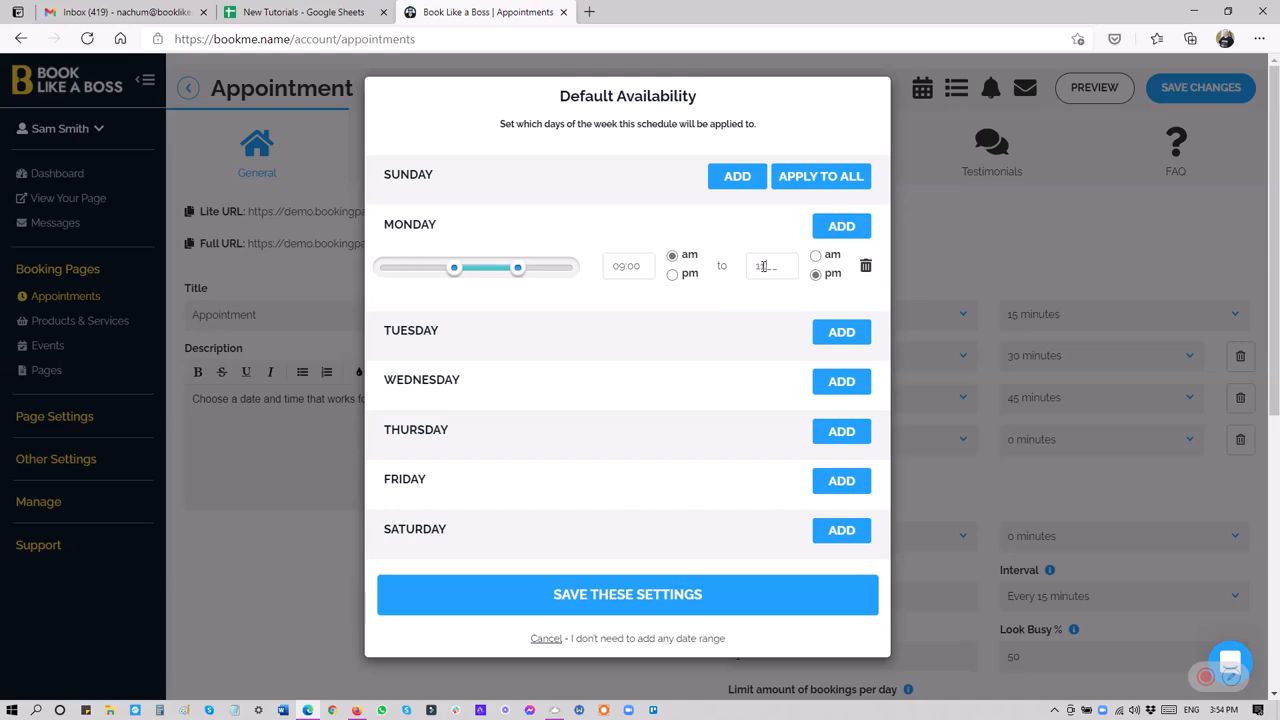
click(815, 256)
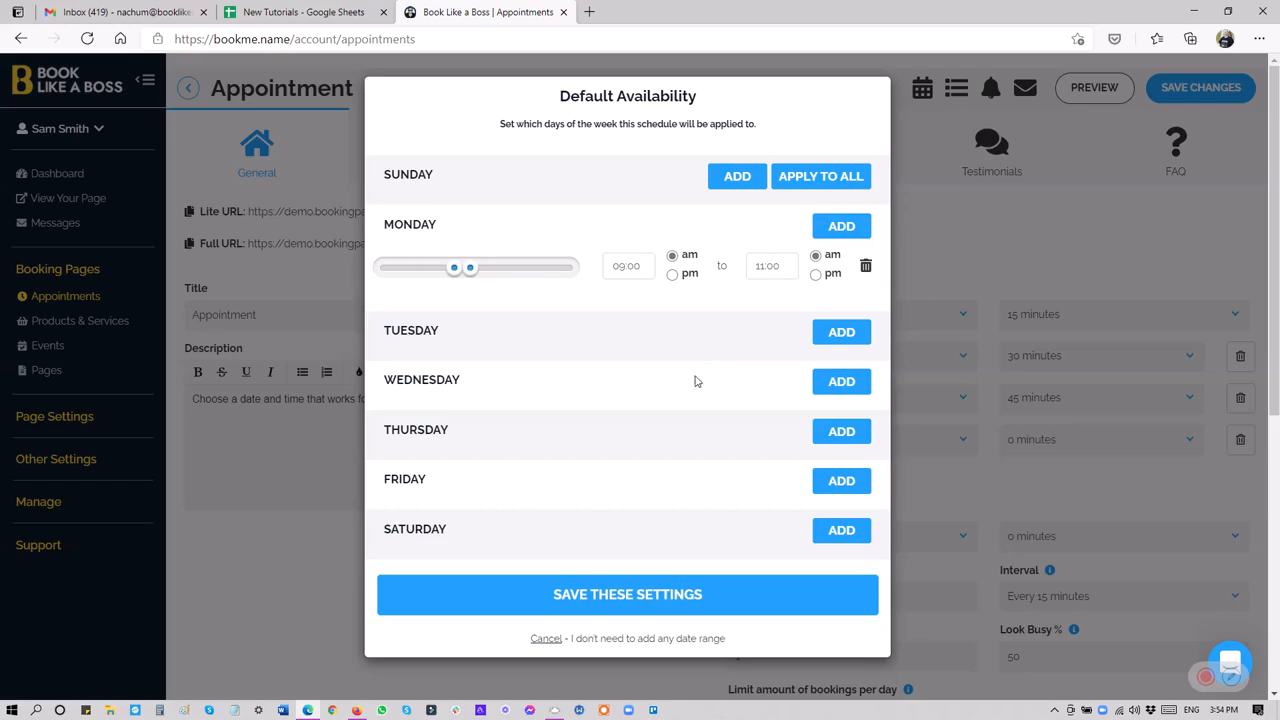
click(816, 382)
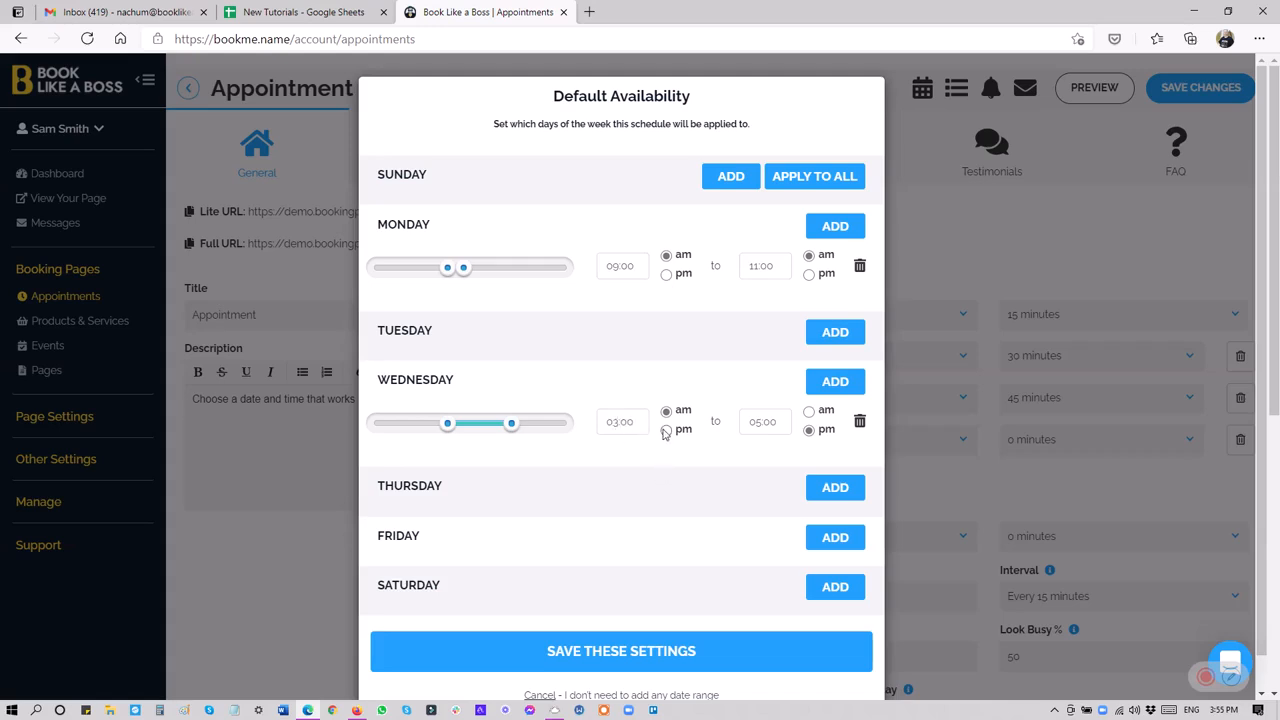
click(666, 430)
click(610, 651)
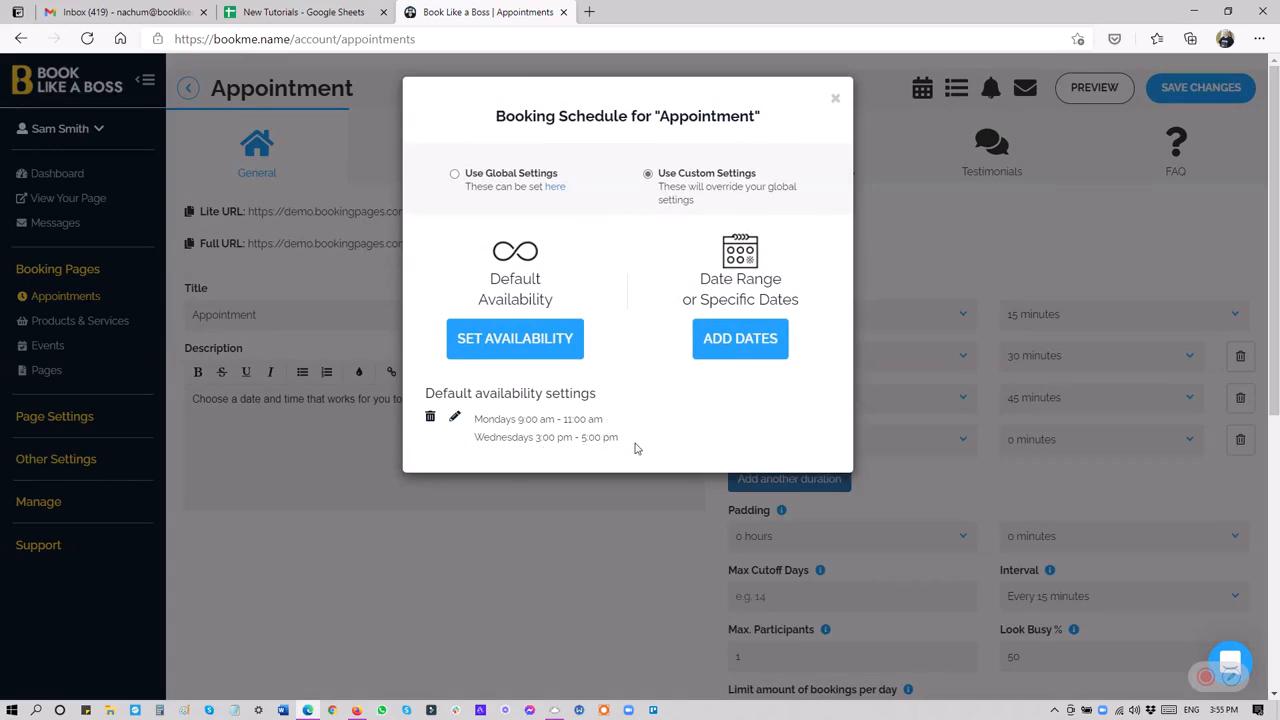
Reopen and save the appointment's default availability settings, and delete them from its booking schedule.
click(454, 419)
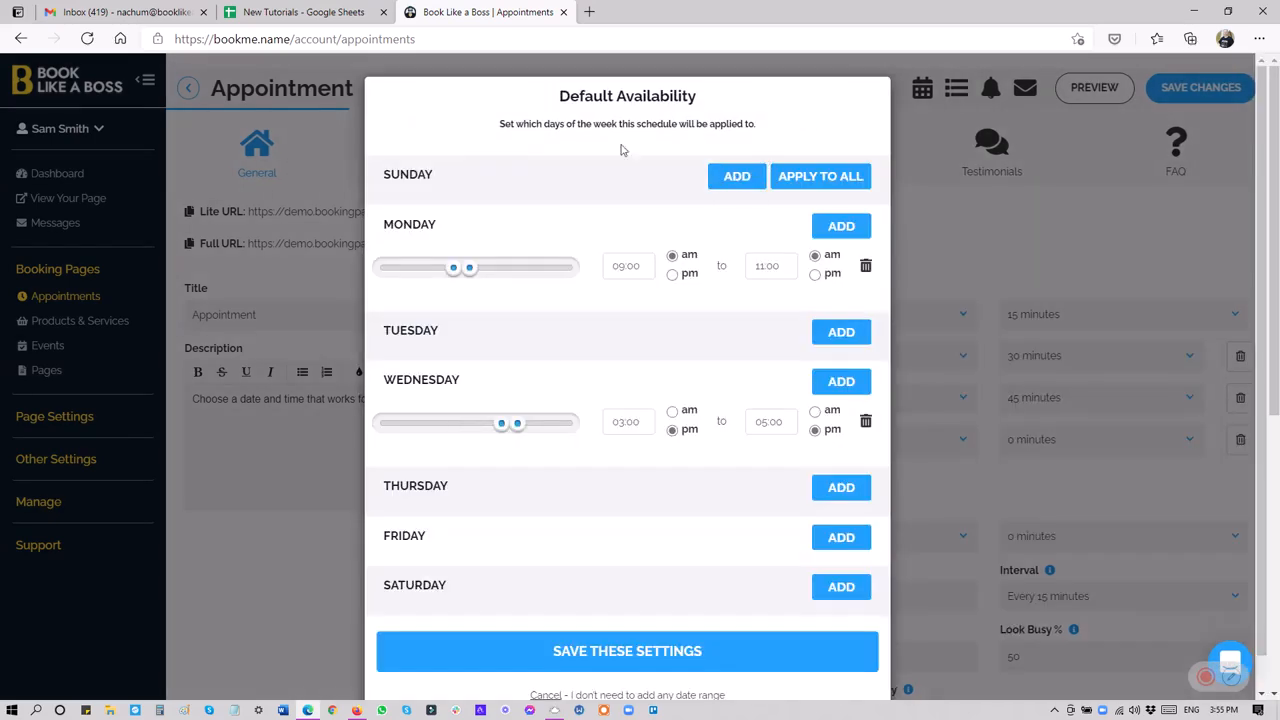
click(582, 653)
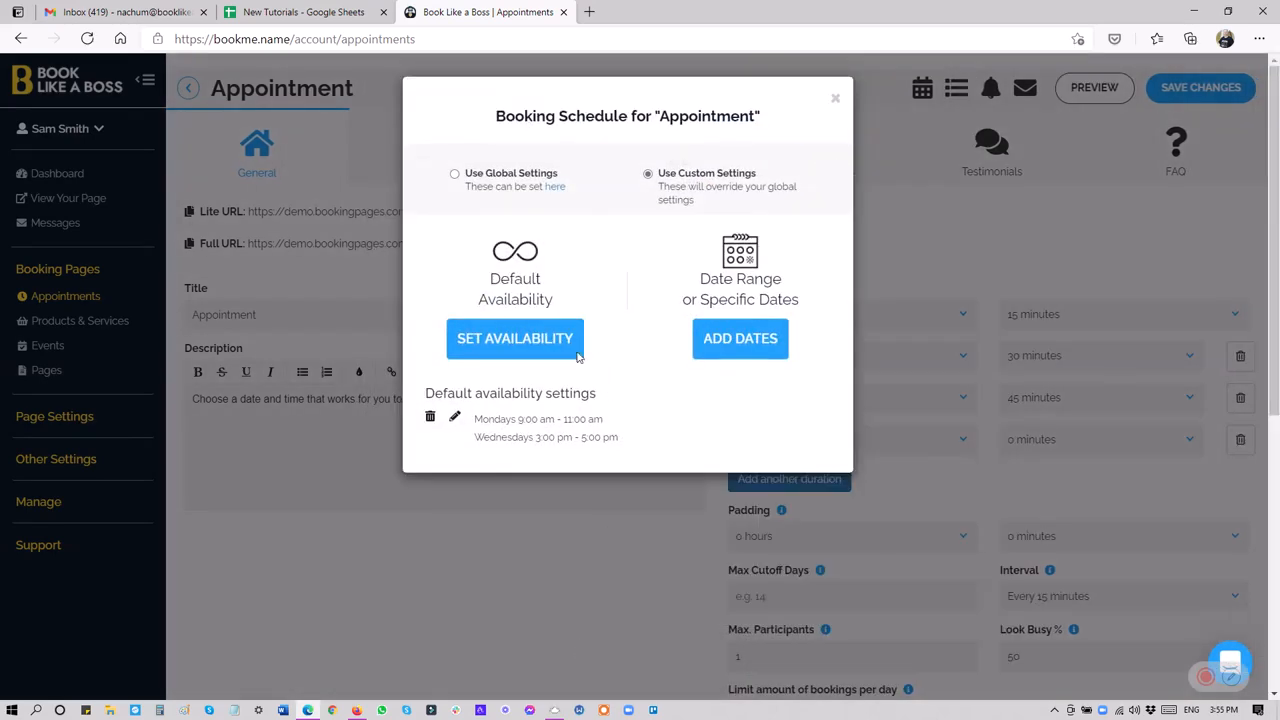
click(431, 421)
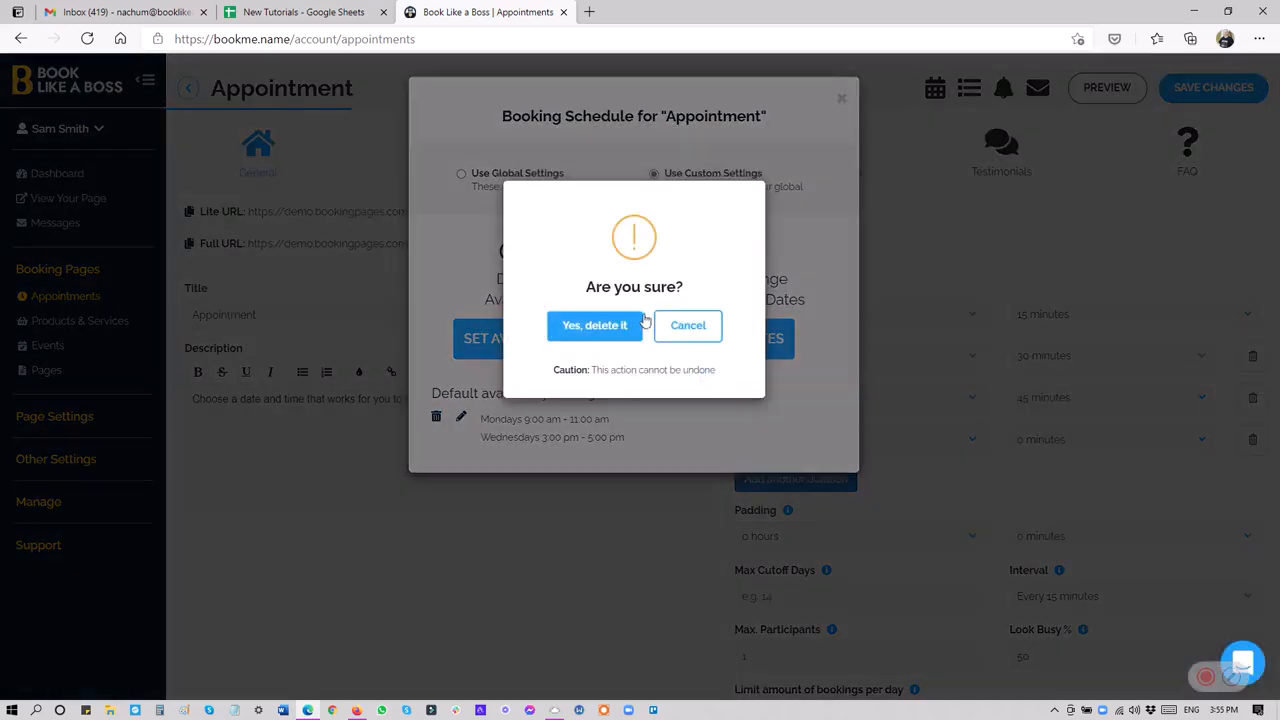
click(600, 328)
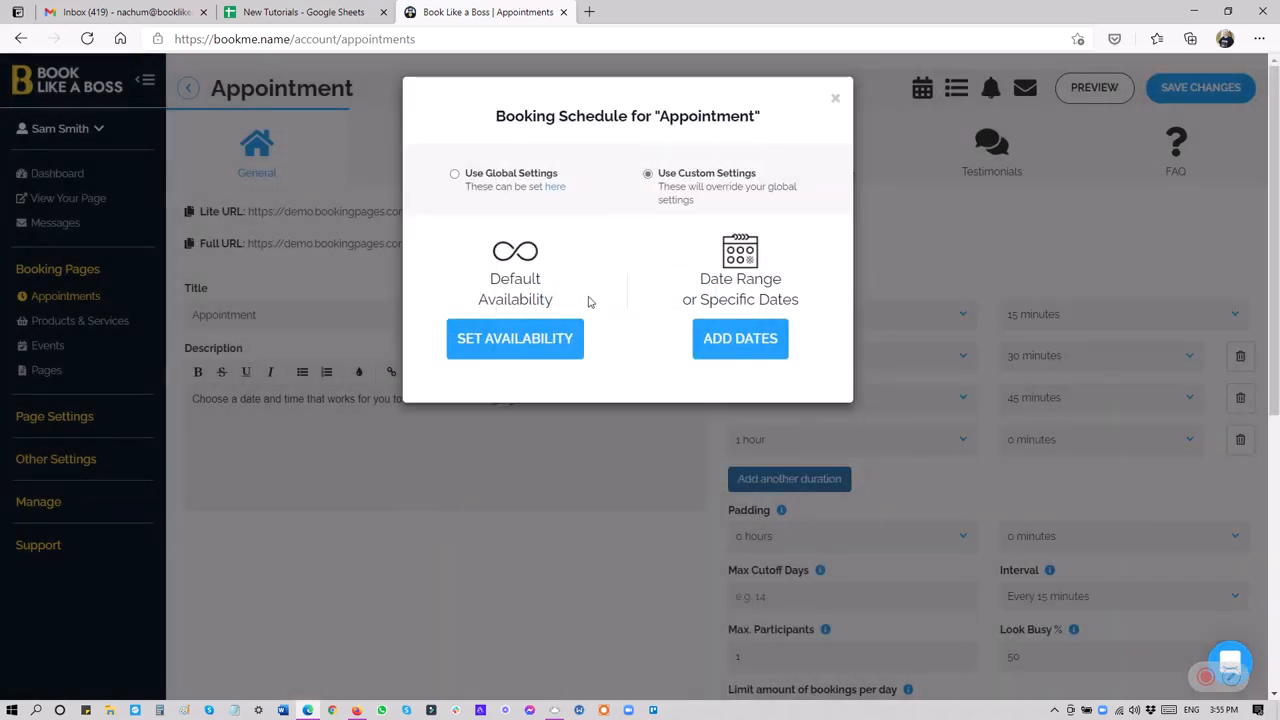
Start a date range availability for the appointment covering Sunday 09 May 2021 to Friday 14 May 2021.
click(732, 340)
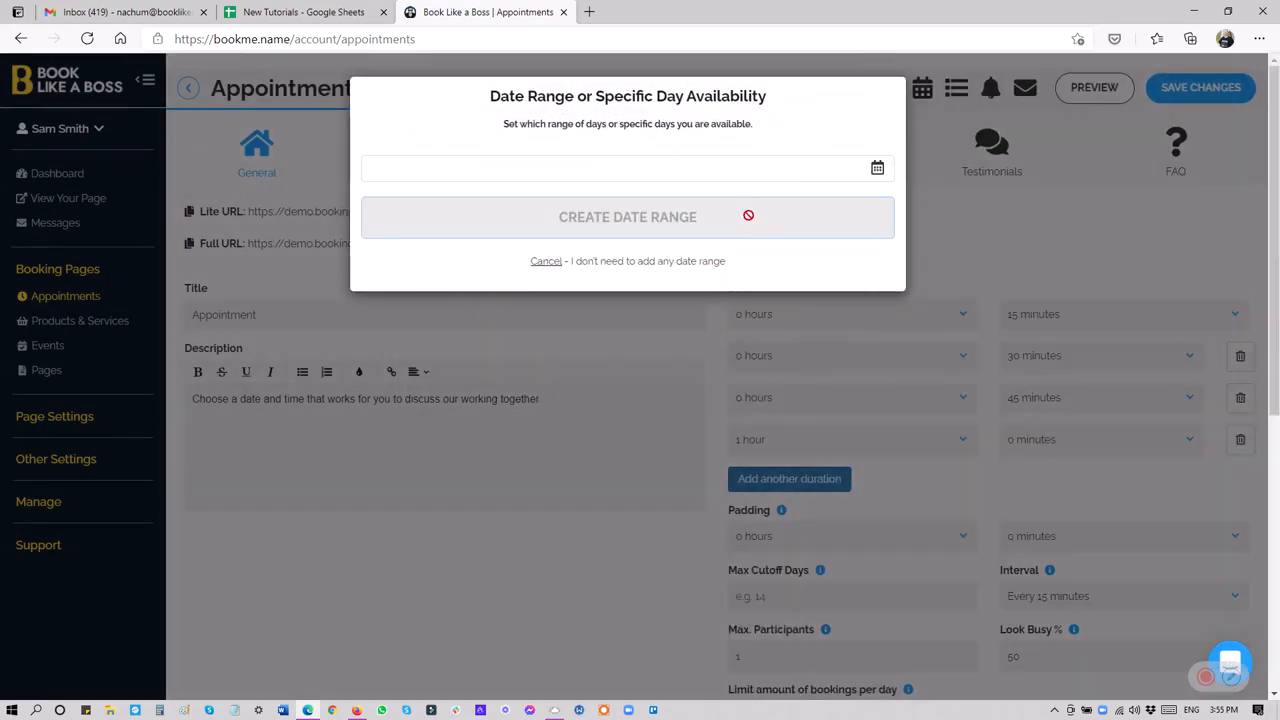
click(734, 169)
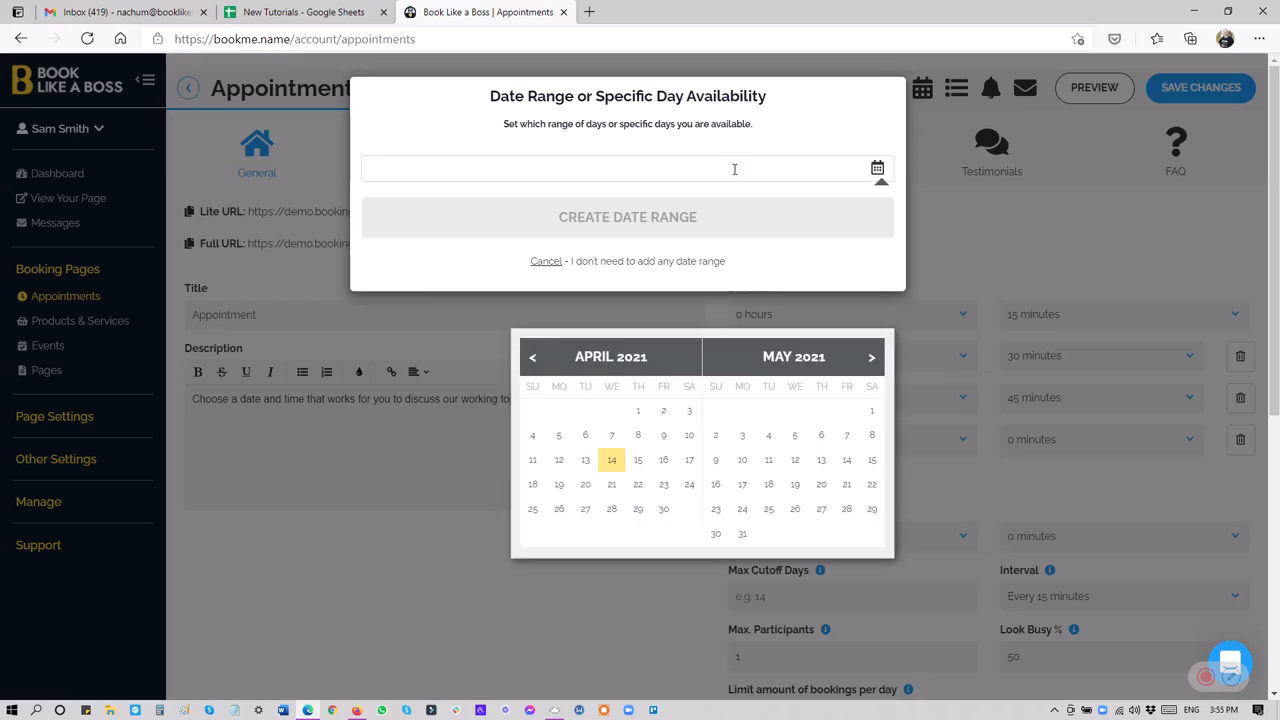
click(715, 460)
click(848, 461)
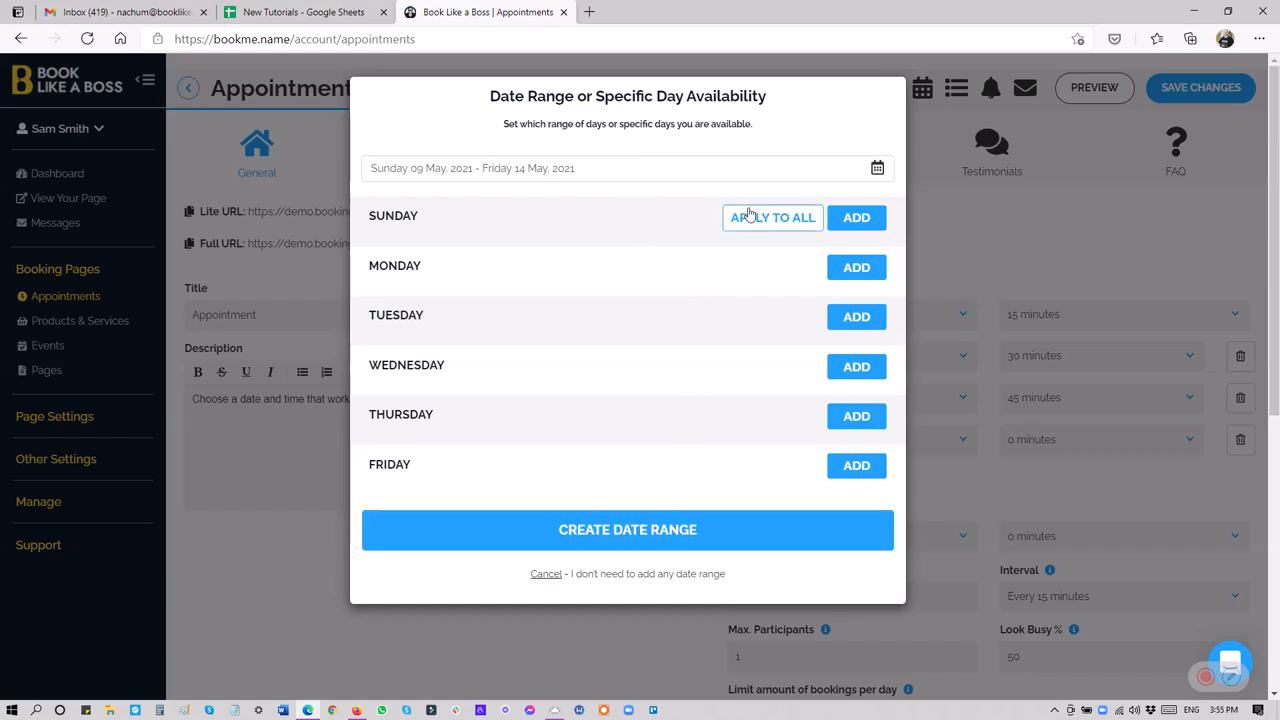
Add hours of 09:00 am to 05:00 pm for Sunday and apply them to all days in the date range.
click(842, 217)
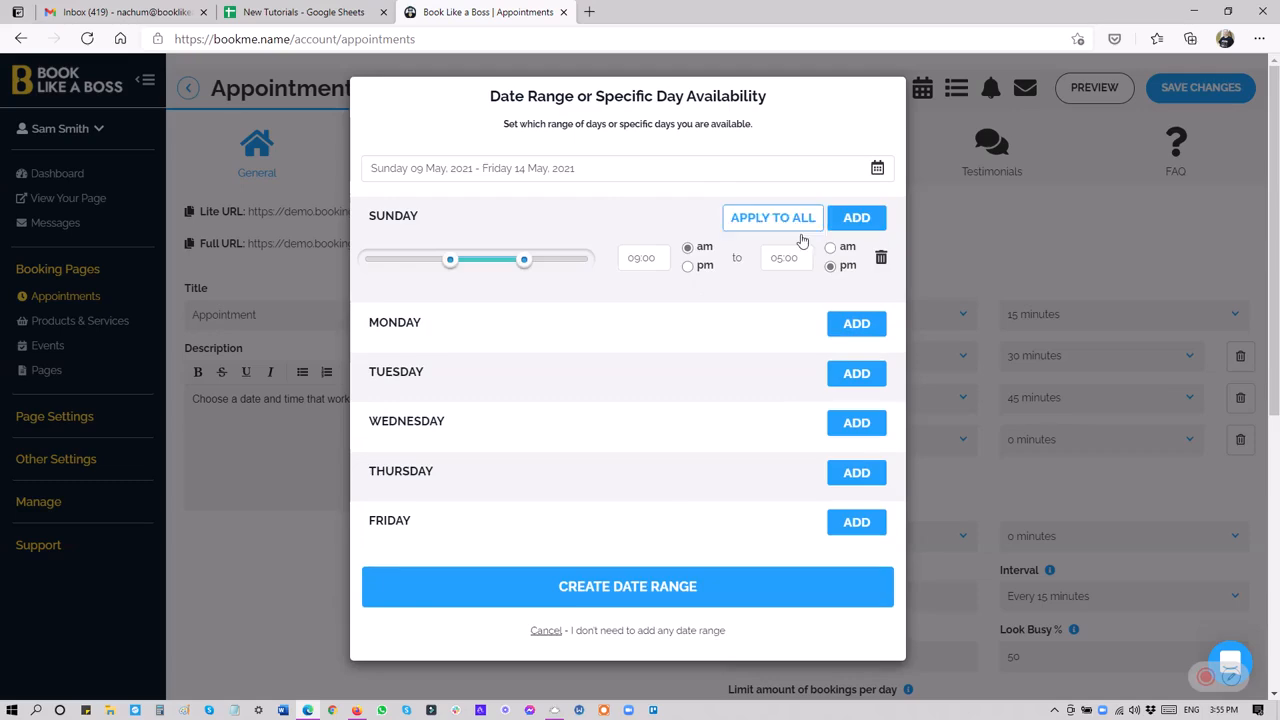
click(757, 220)
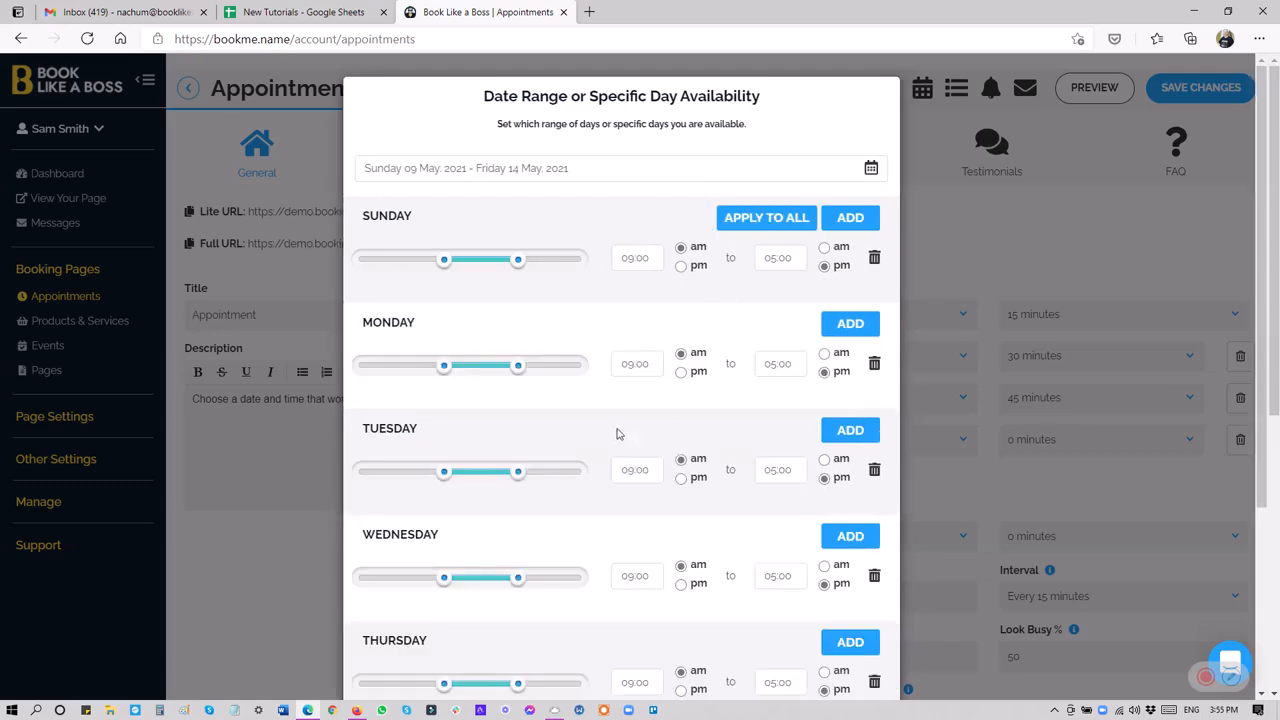
scroll(612, 436, down, 3)
scroll(601, 456, up, 3)
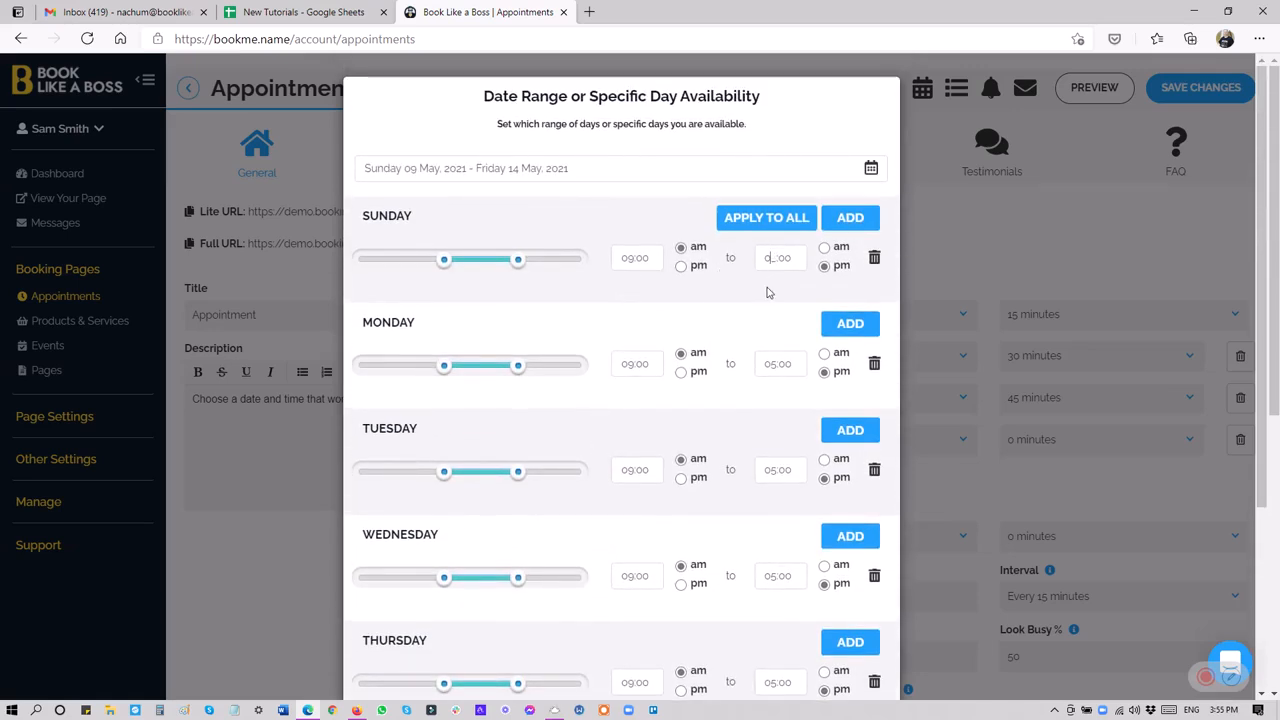
Set Sunday's end time to 03:00 pm, apply it to all days, and create the date range.
text(3)
click(764, 230)
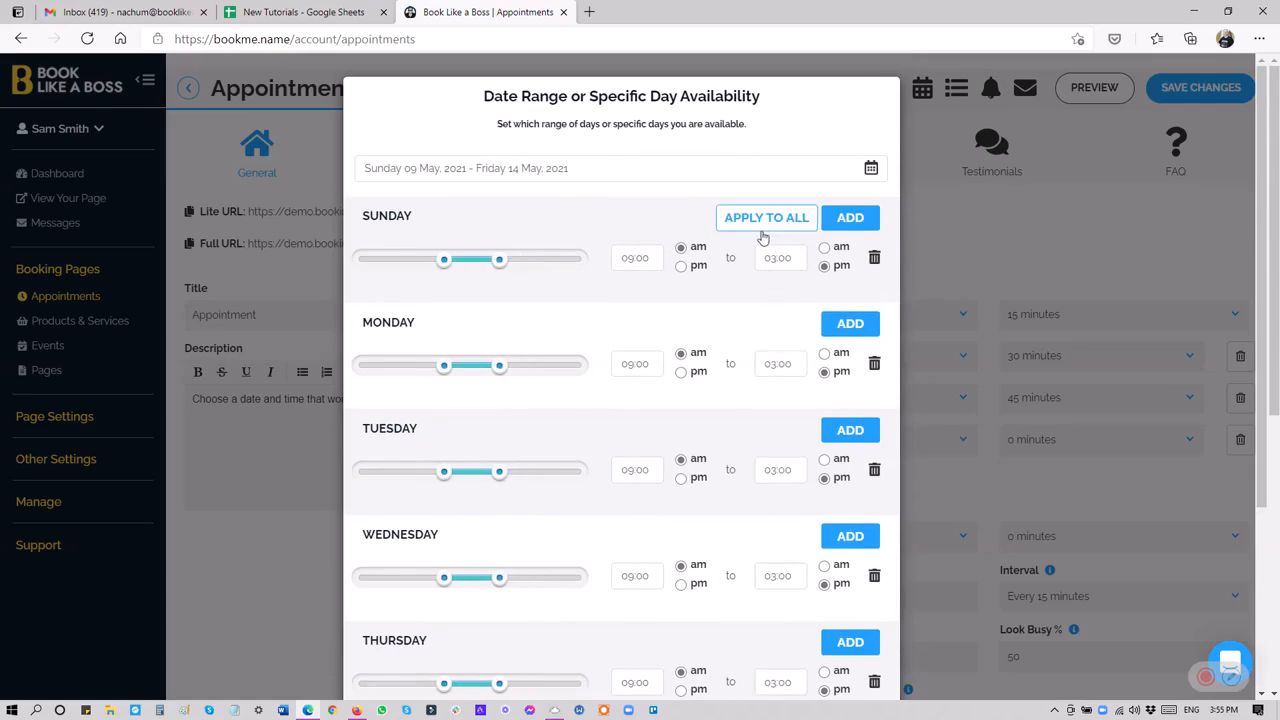
scroll(772, 470, down, 3)
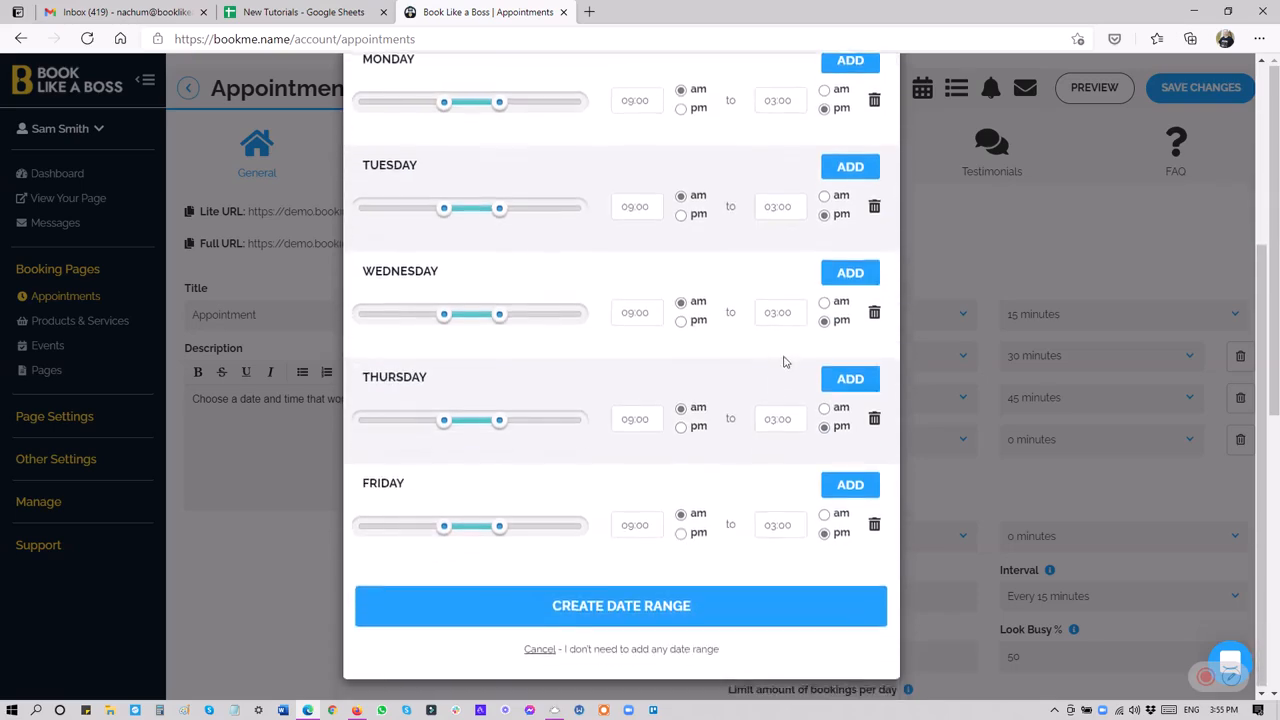
click(641, 608)
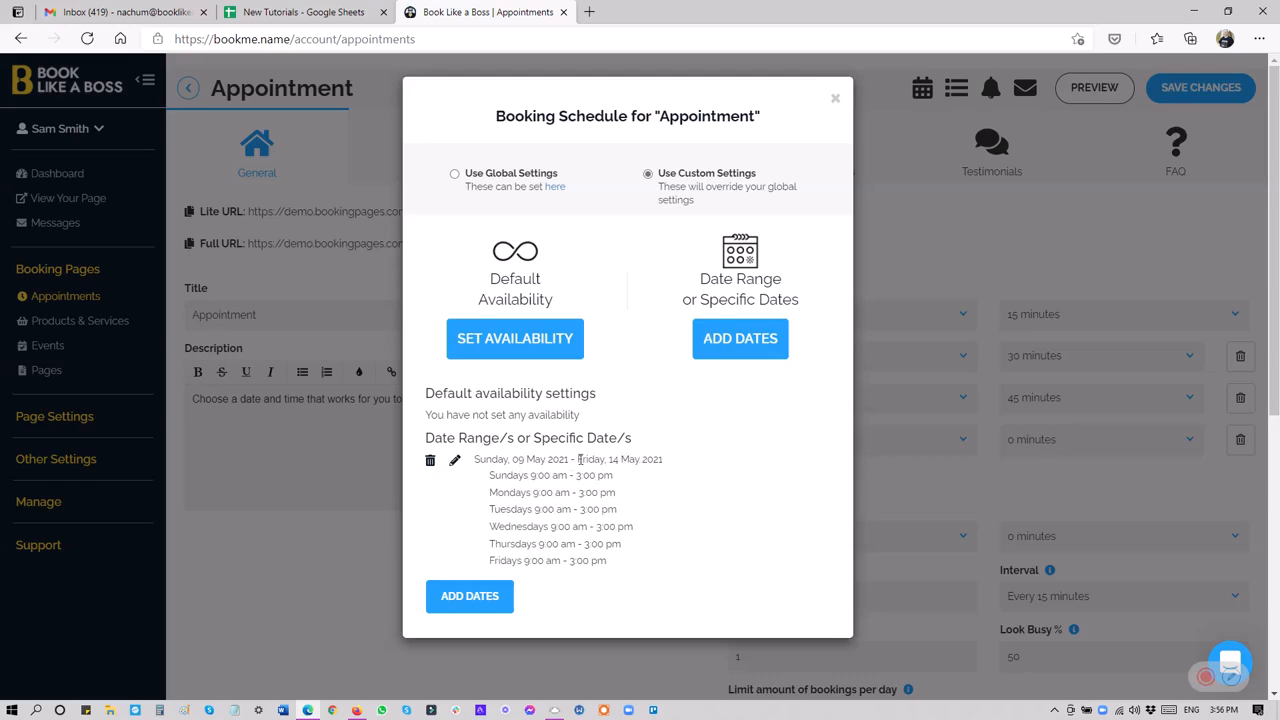
Delete the 09 May to 14 May 2021 date range from the appointment's booking schedule.
click(431, 462)
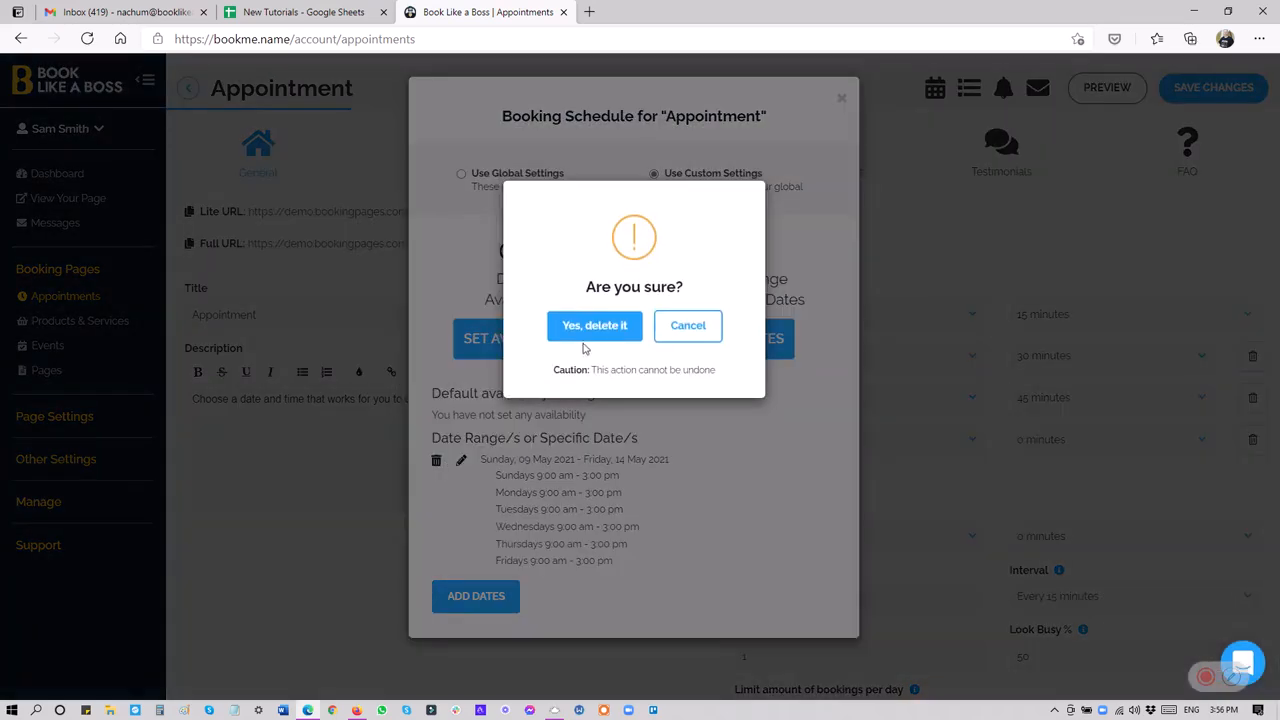
click(588, 326)
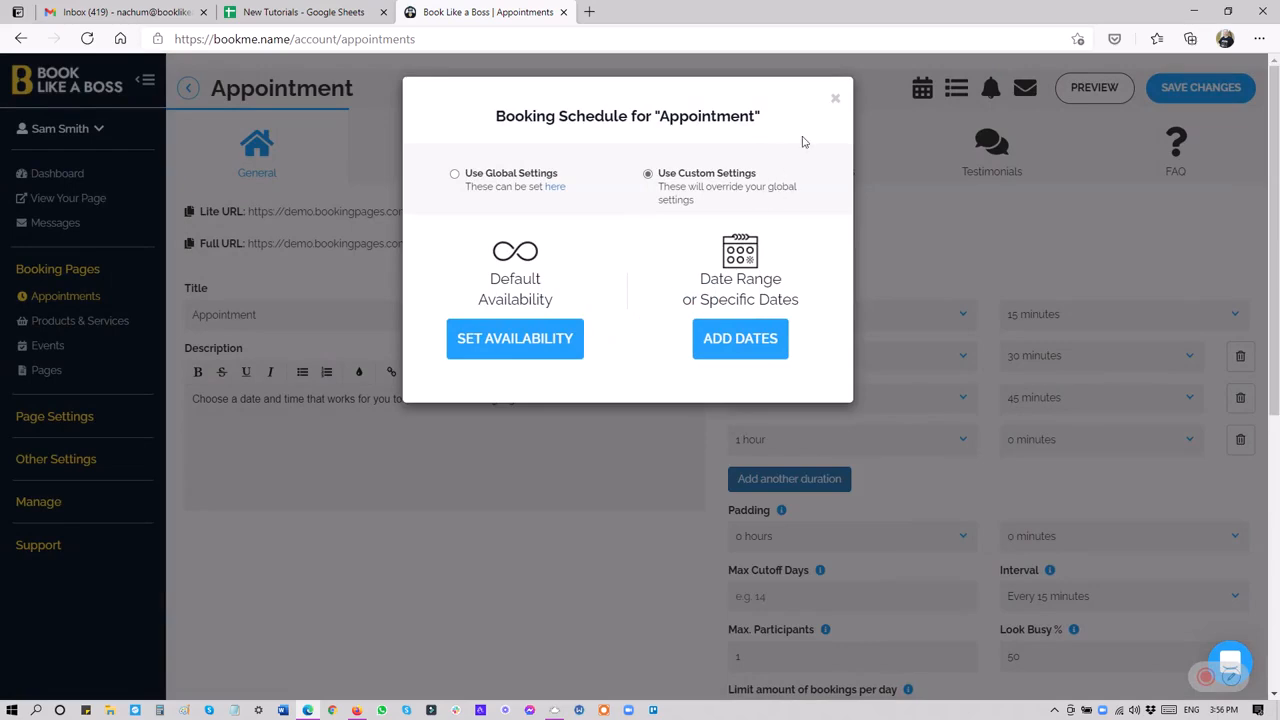
Switch the appointment's booking schedule to global settings, save the appointment, and return to the appointments list.
click(455, 174)
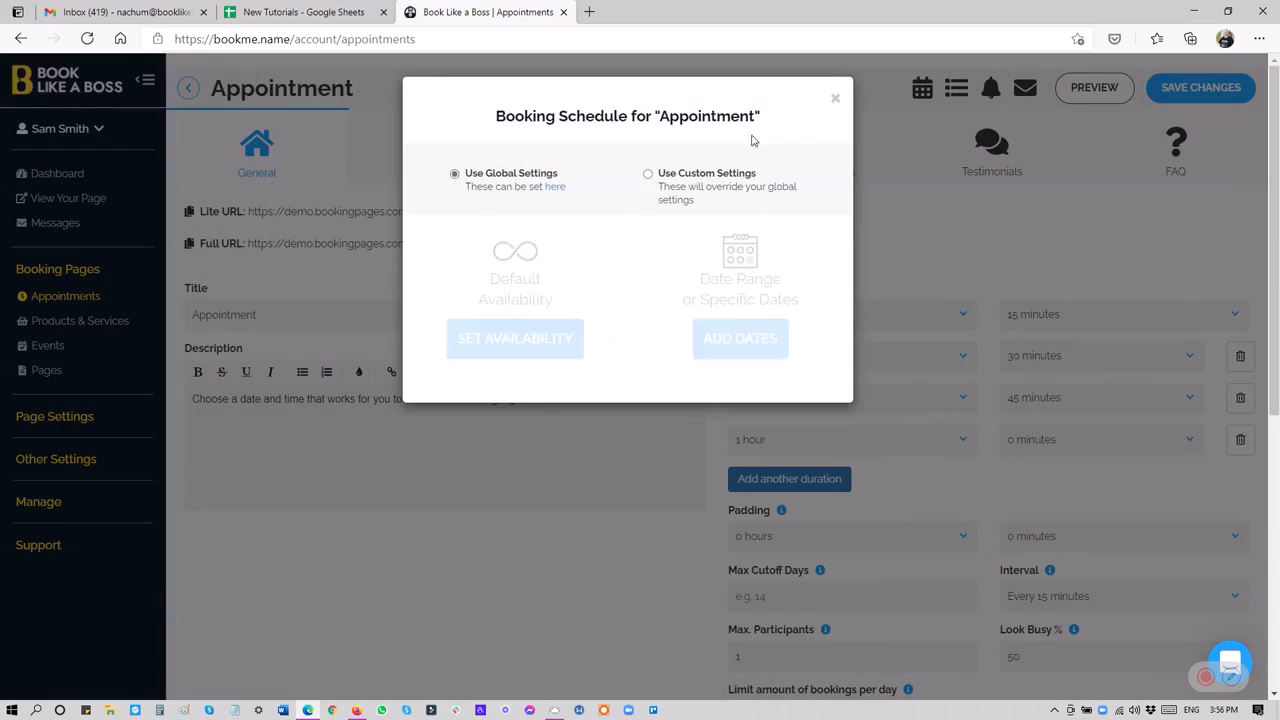
click(835, 98)
click(1177, 92)
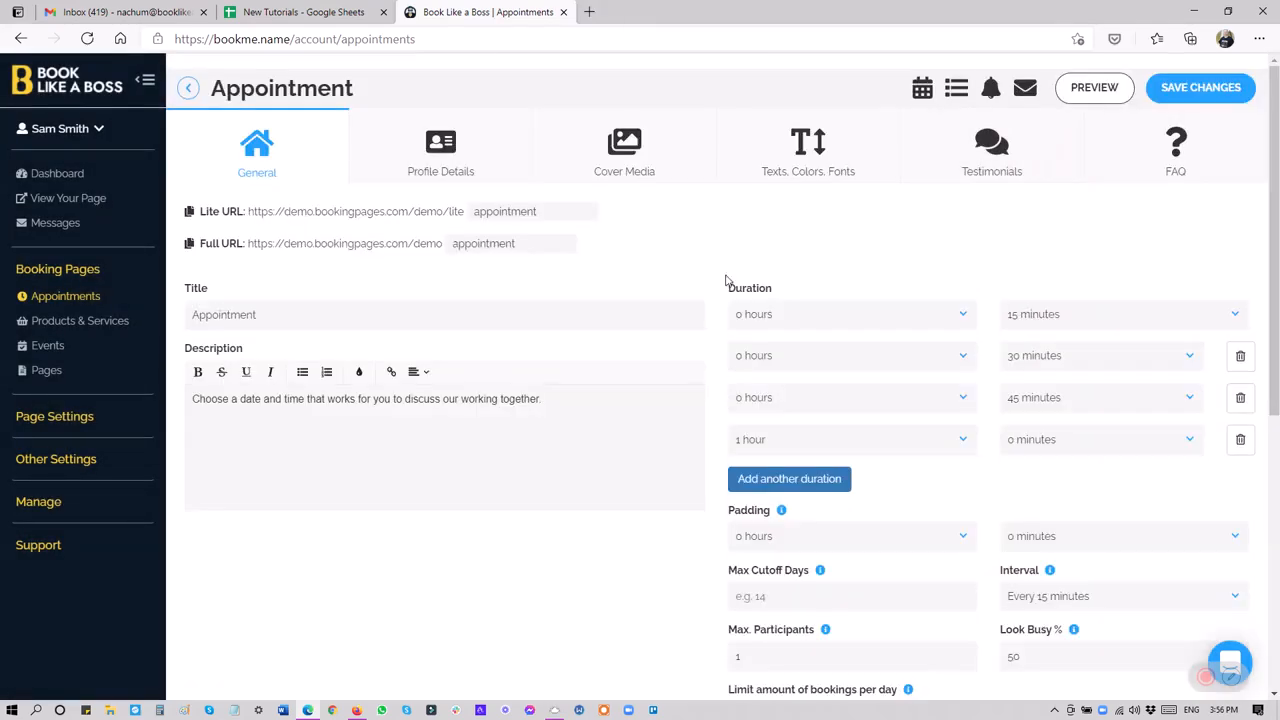
click(190, 89)
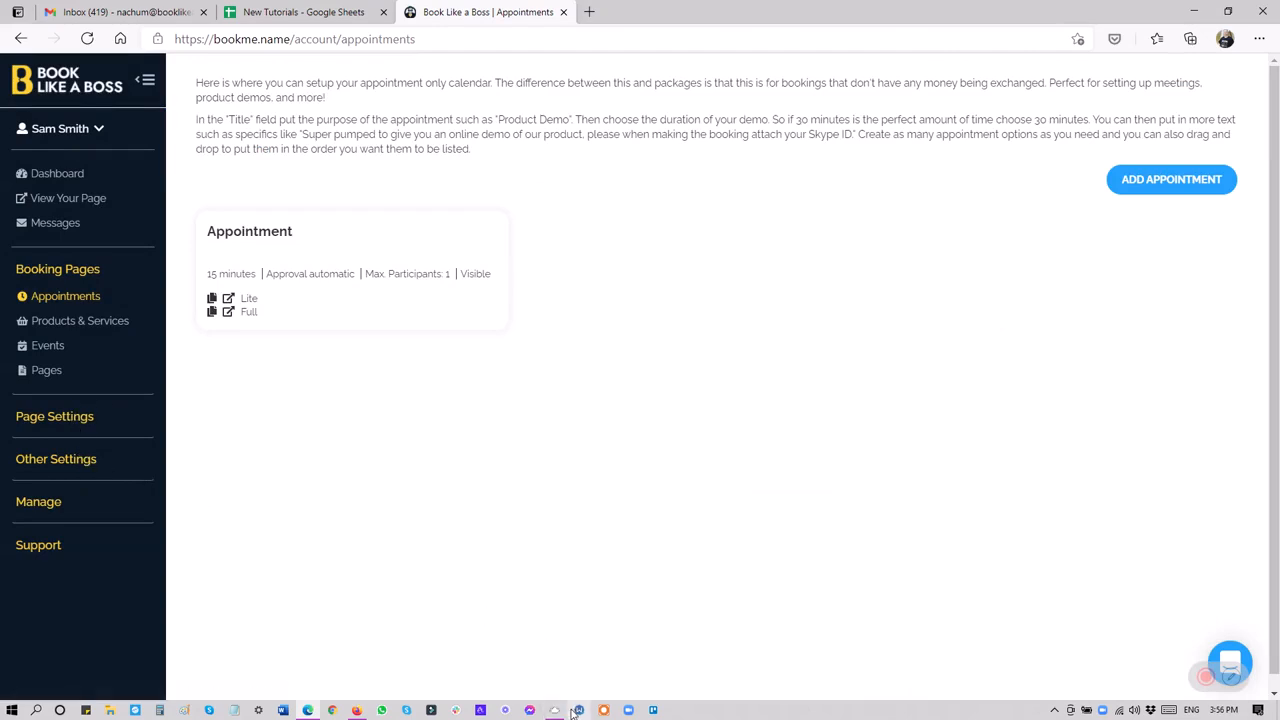
click(1207, 677)
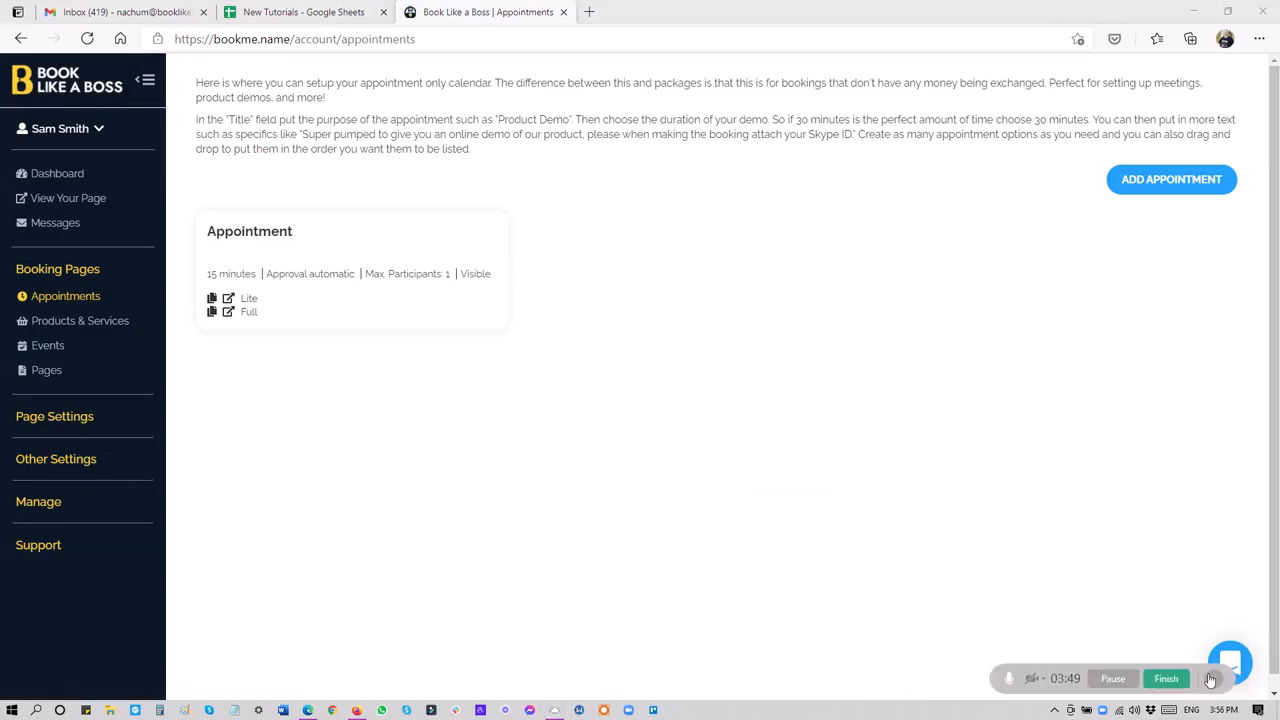